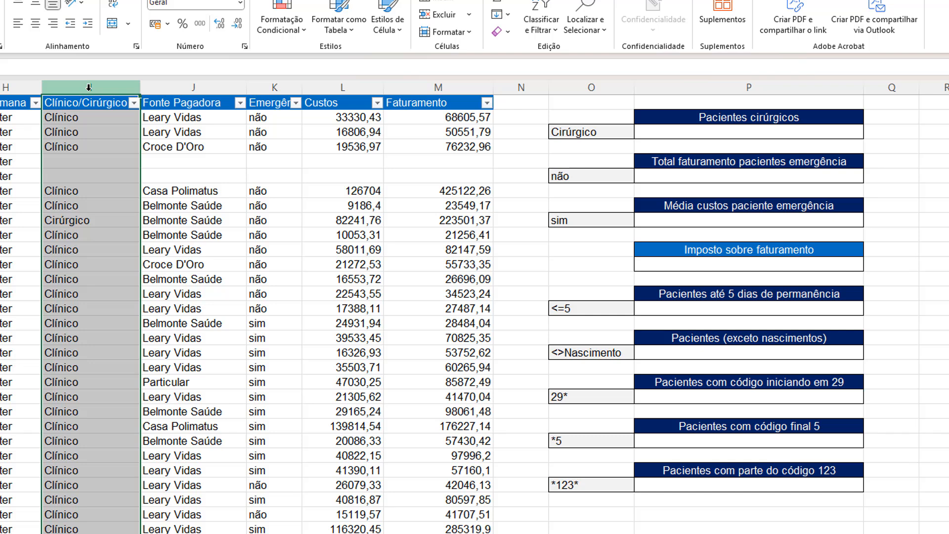
Count the surgical patients in P3 with the formula =CONT.SE(I:I;"Cirúrgico").
click(679, 130)
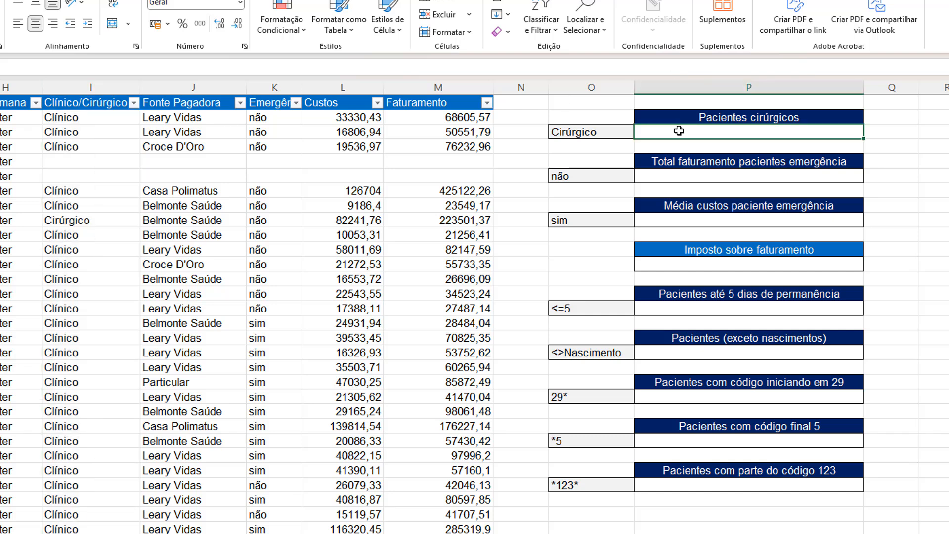
text(=)
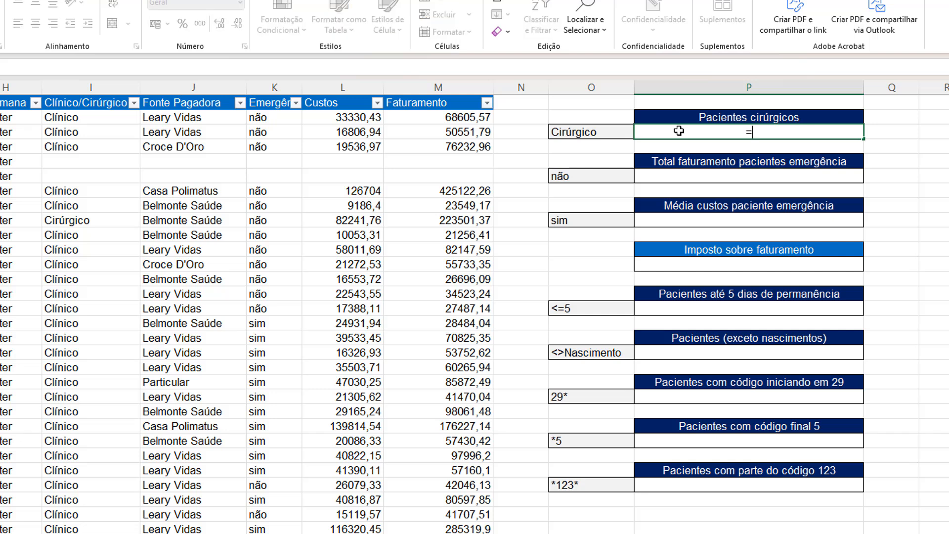
text(CONT)
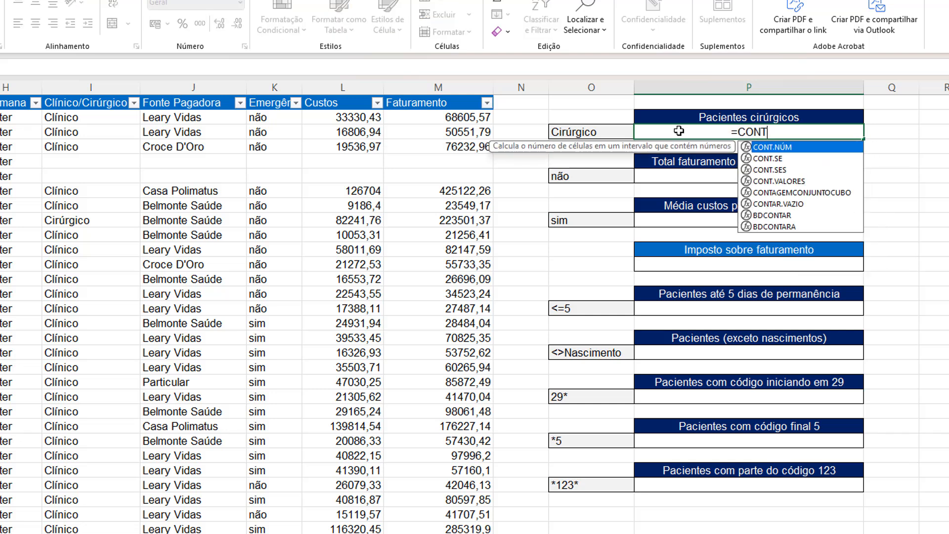
text(.SE()
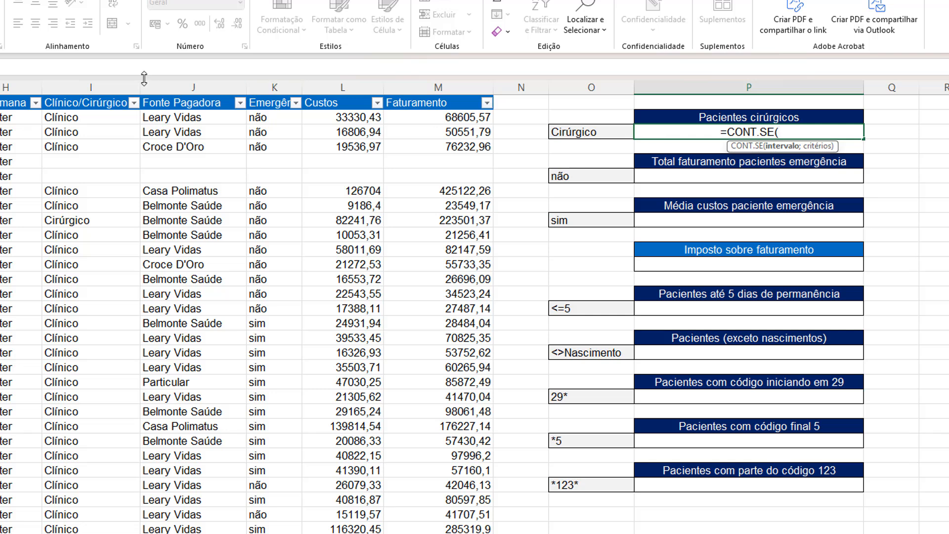
click(115, 87)
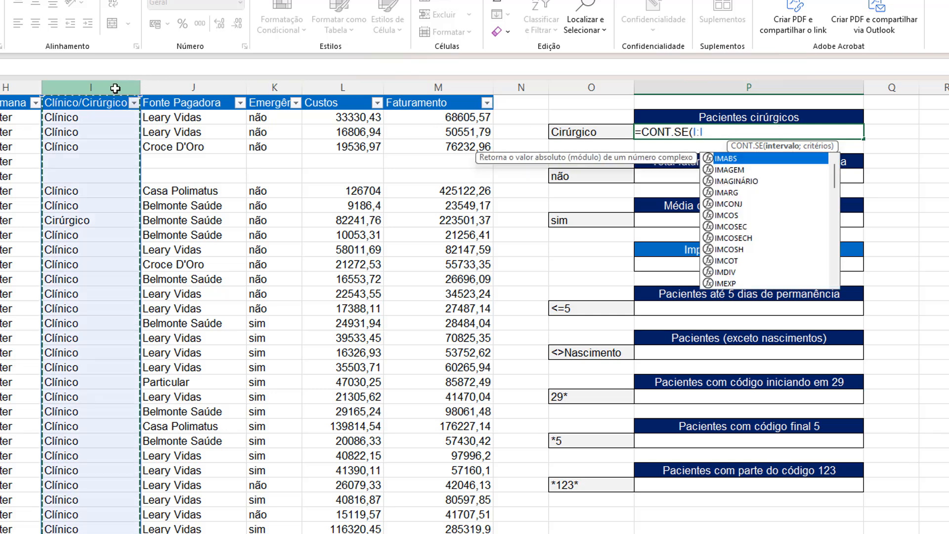
text(;)
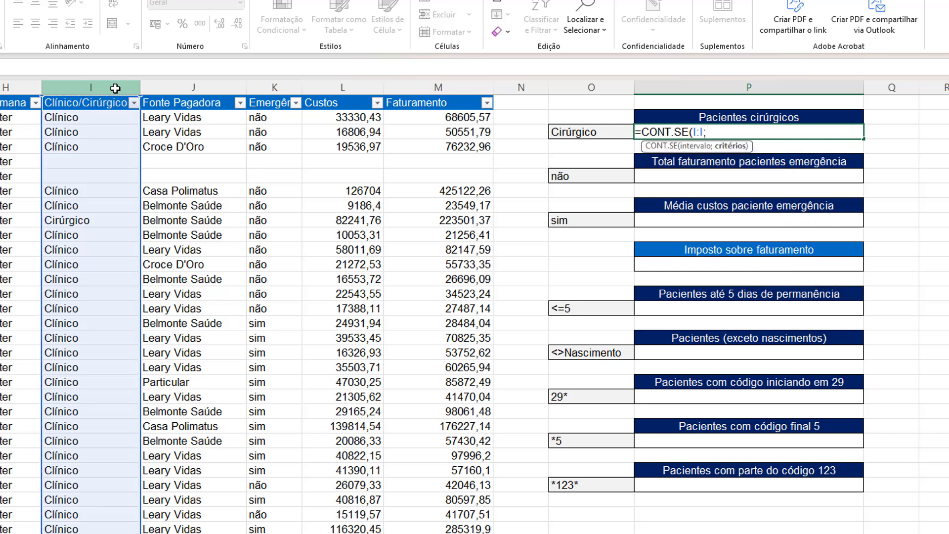
text("Cirúrgico )
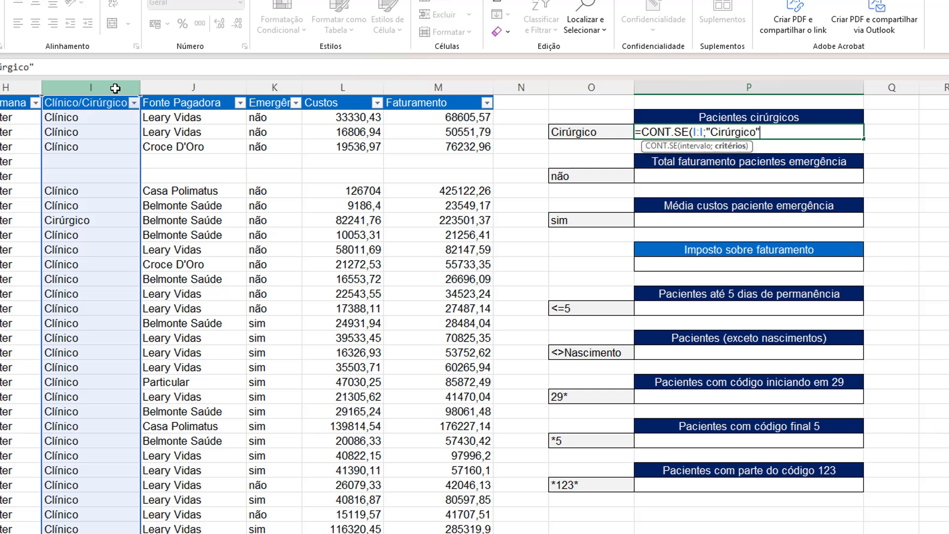
text())
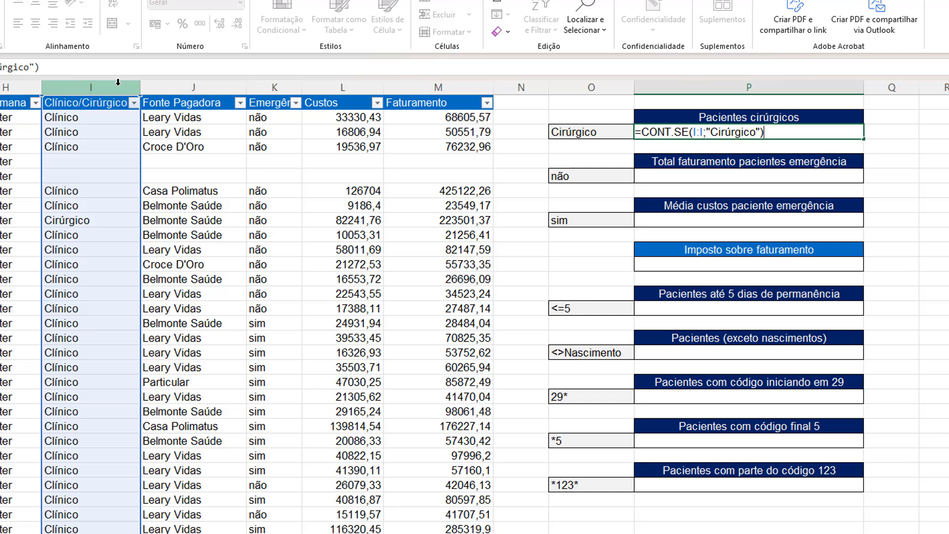
key(Return)
key(Up)
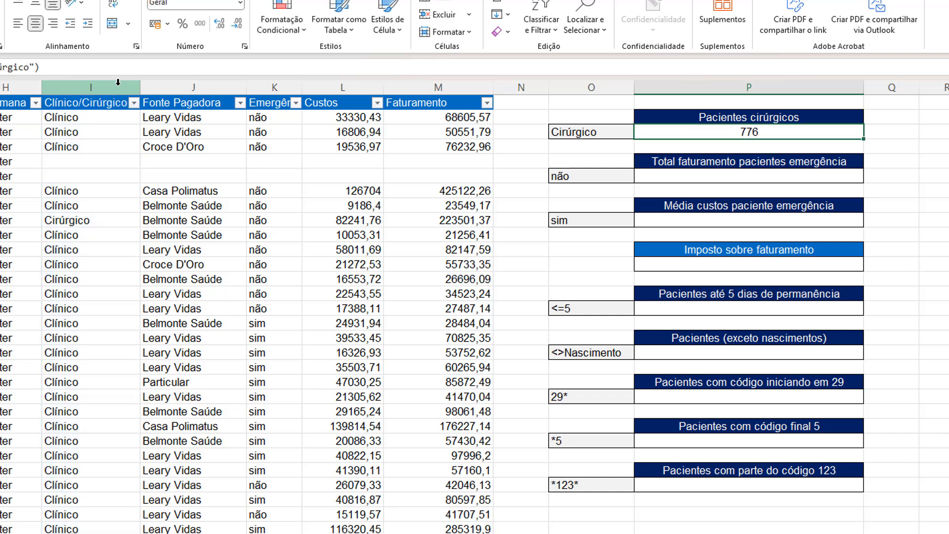
Replace the quoted text criterion in the Pacientes cirúrgicos formula with a reference to cell O3.
double_click(704, 130)
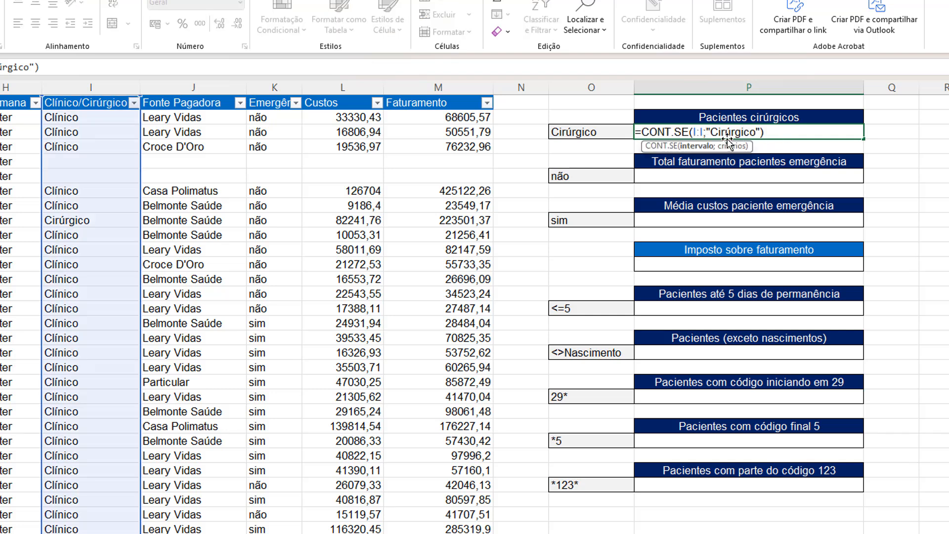
click(791, 132)
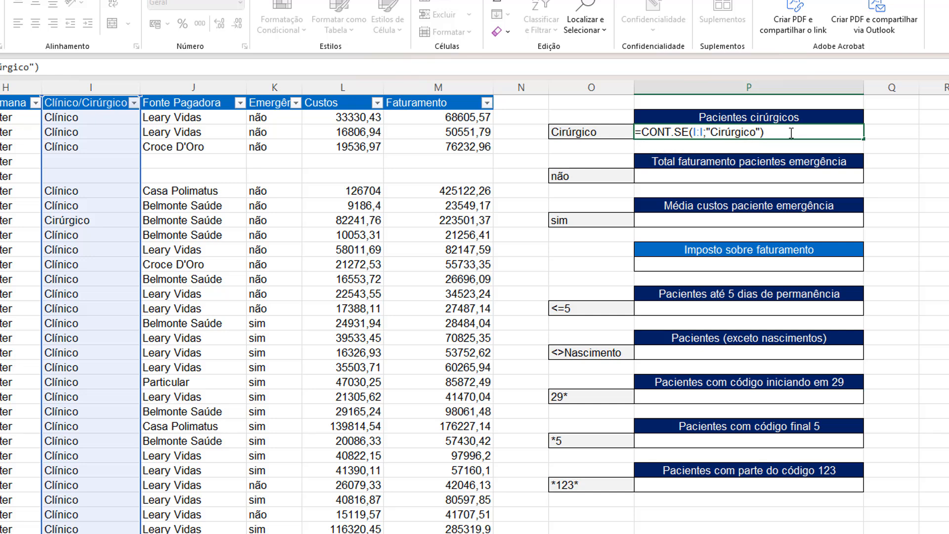
key(BackSpace)
key(BackSpace)
key(BackSpace)
key(BackSpace)
key(BackSpace)
key(BackSpace)
key(BackSpace)
key(BackSpace)
key(BackSpace)
key(BackSpace)
key(BackSpace)
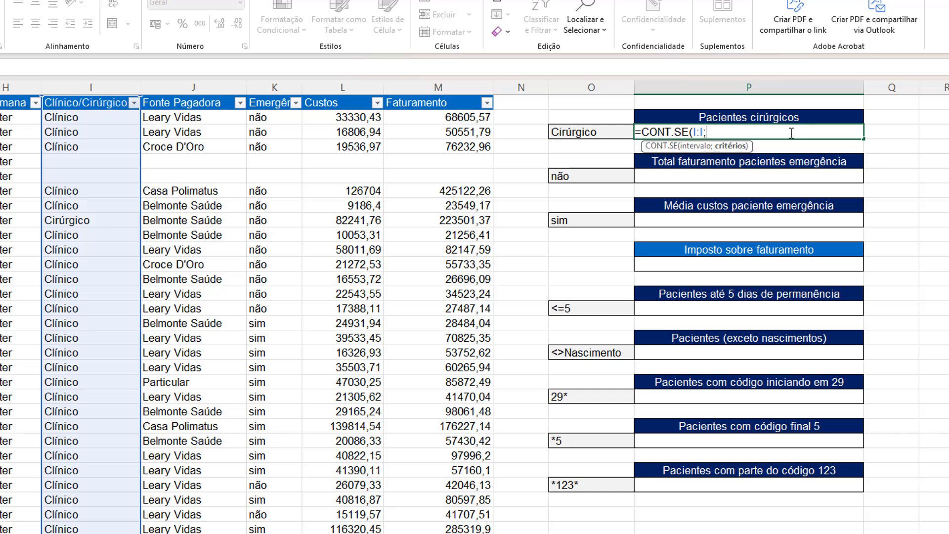
click(608, 135)
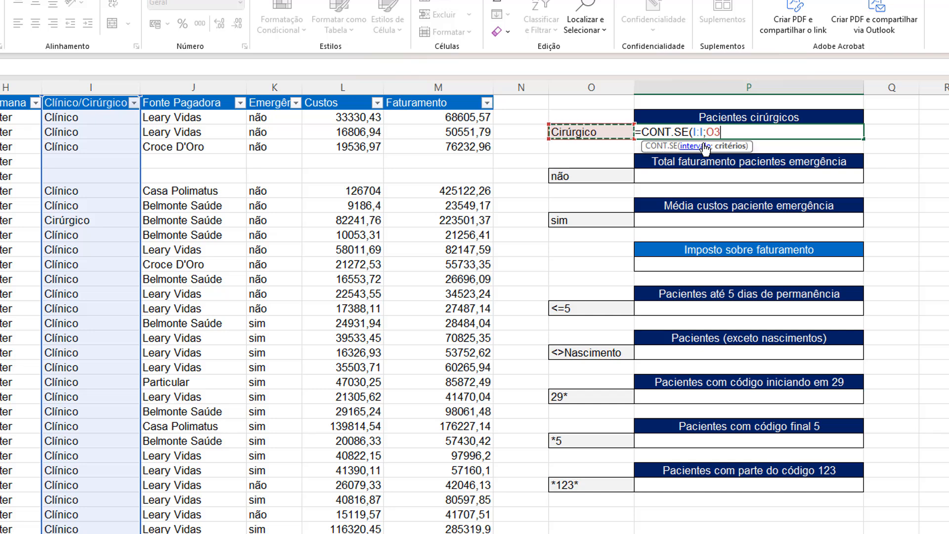
text())
key(Return)
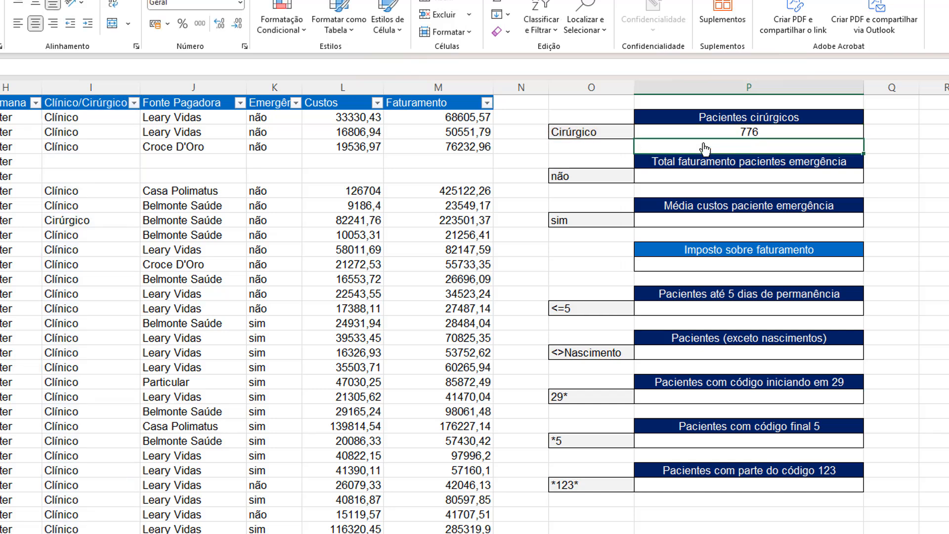
Test the surgical patients formula by changing the criterion in O3 to Clínico, and undo that change.
key(Up)
key(Left)
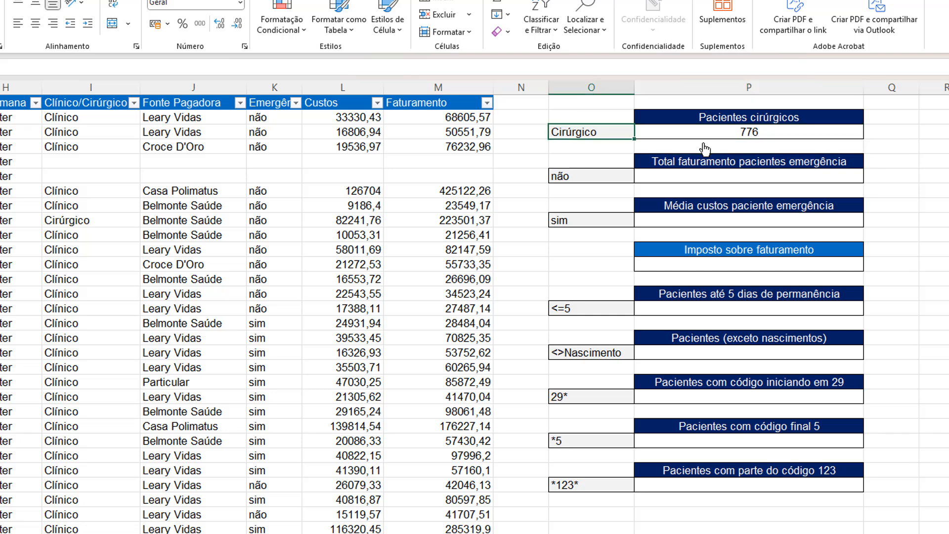
text(Clínicos)
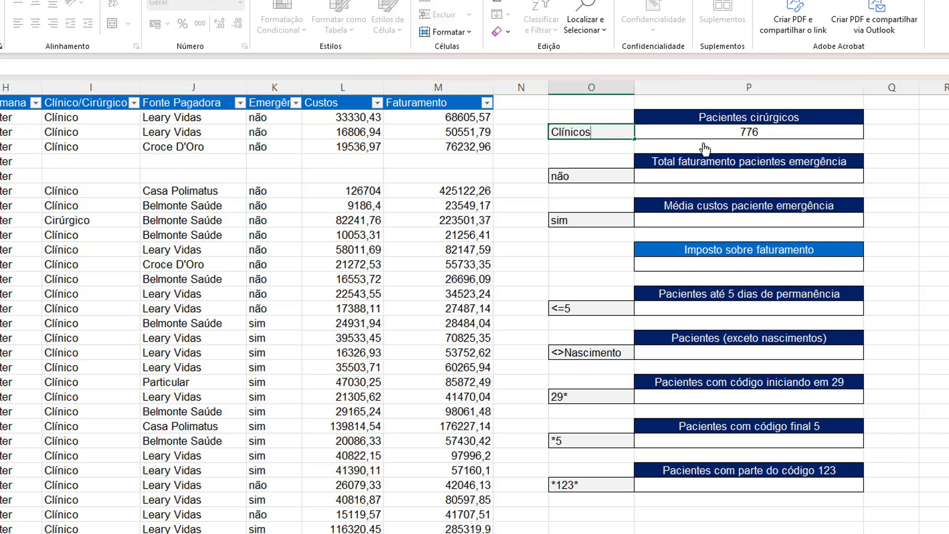
key(BackSpace)
key(Return)
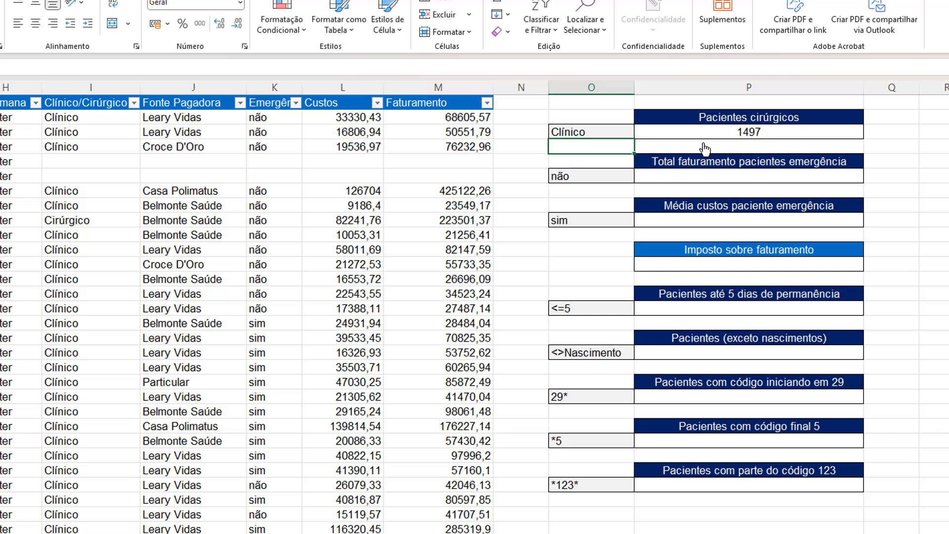
key(ctrl+z)
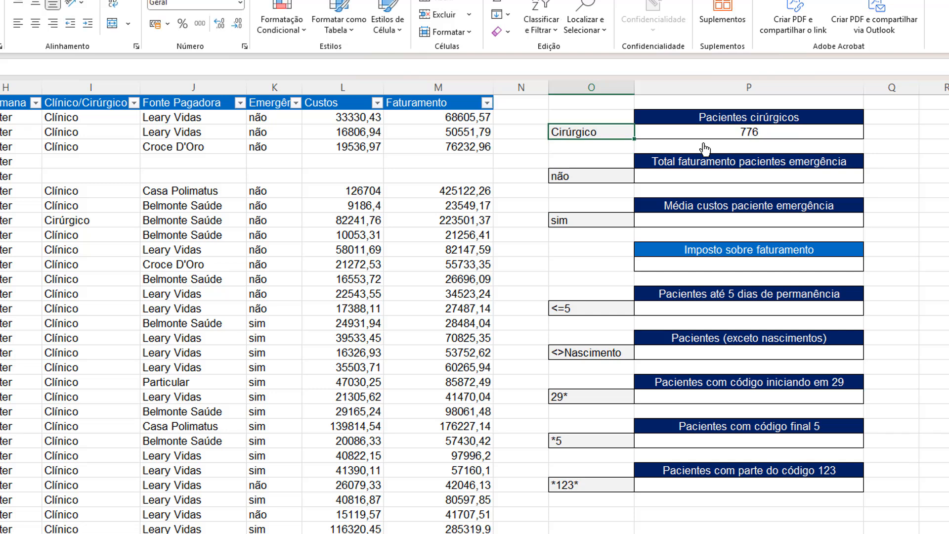
Sum the emergency patients' billing in P6 with the formula =SOMASE(K:K;"sim";M:M).
click(705, 148)
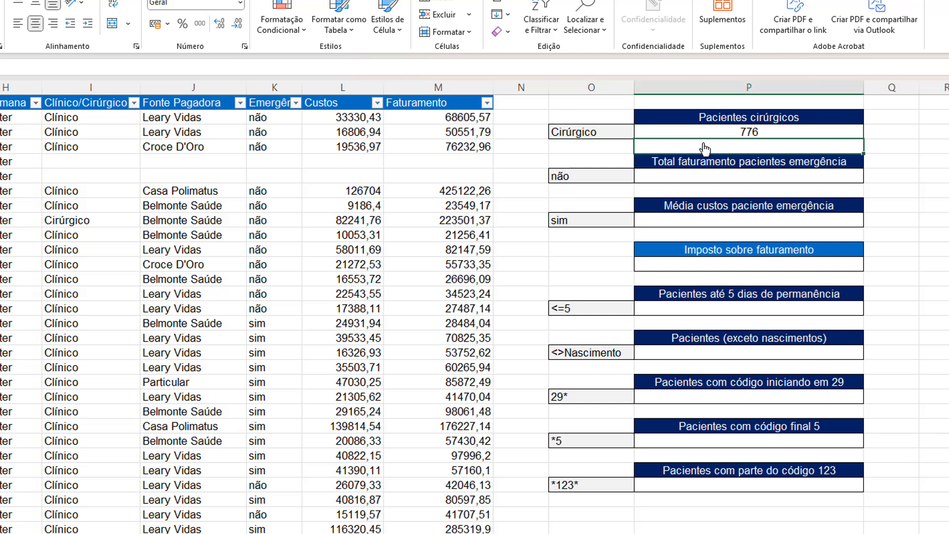
key(Down)
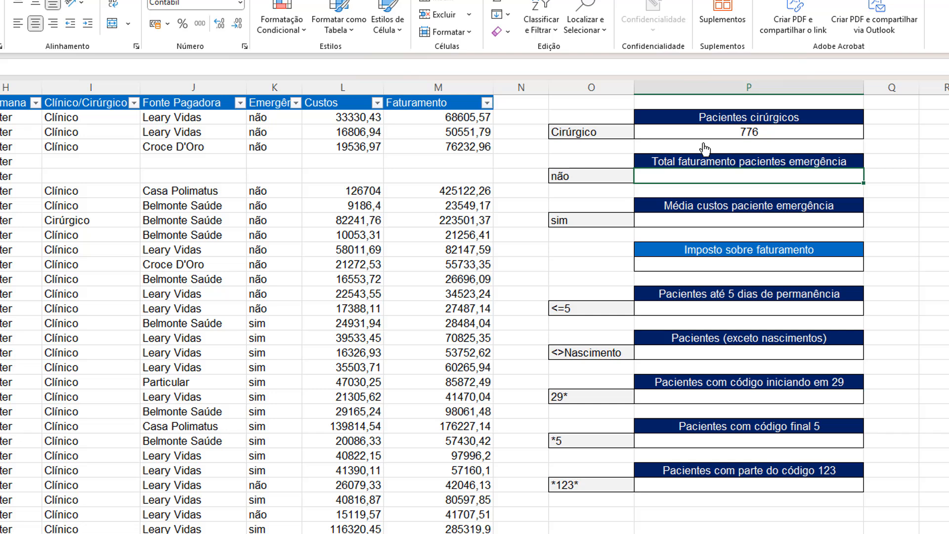
text(=)
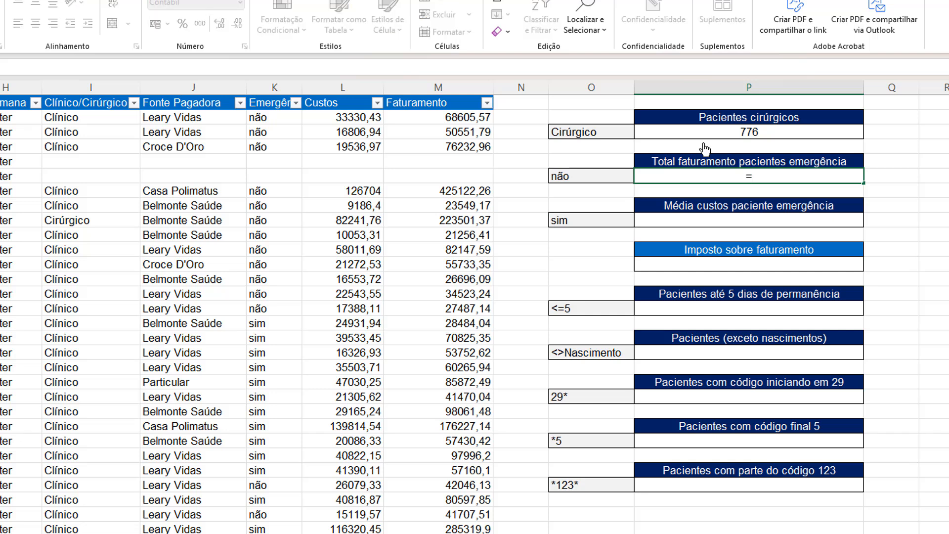
text(SOMAS)
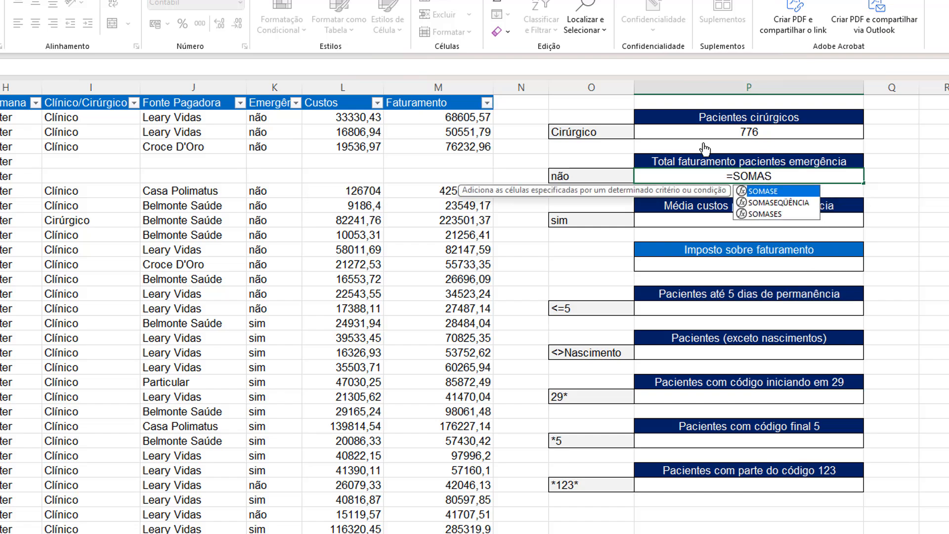
text(E)
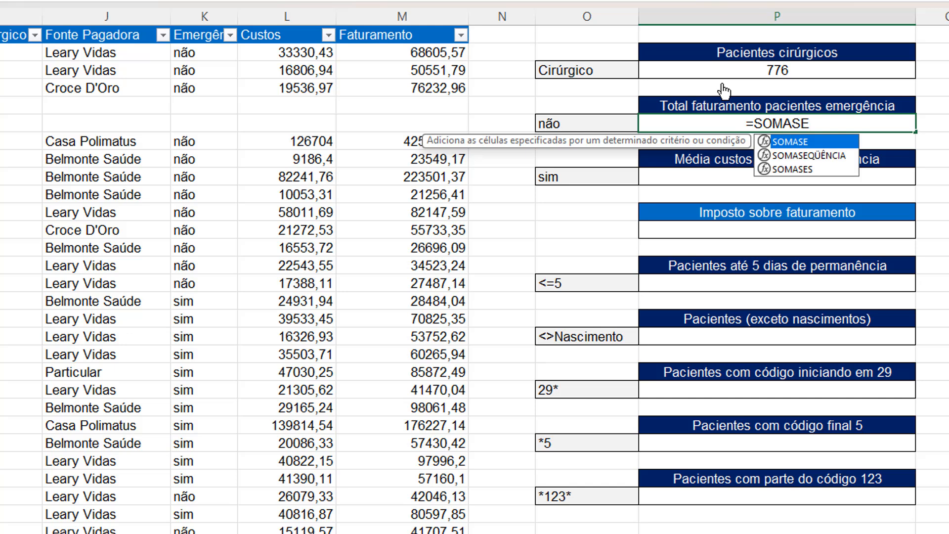
text(()
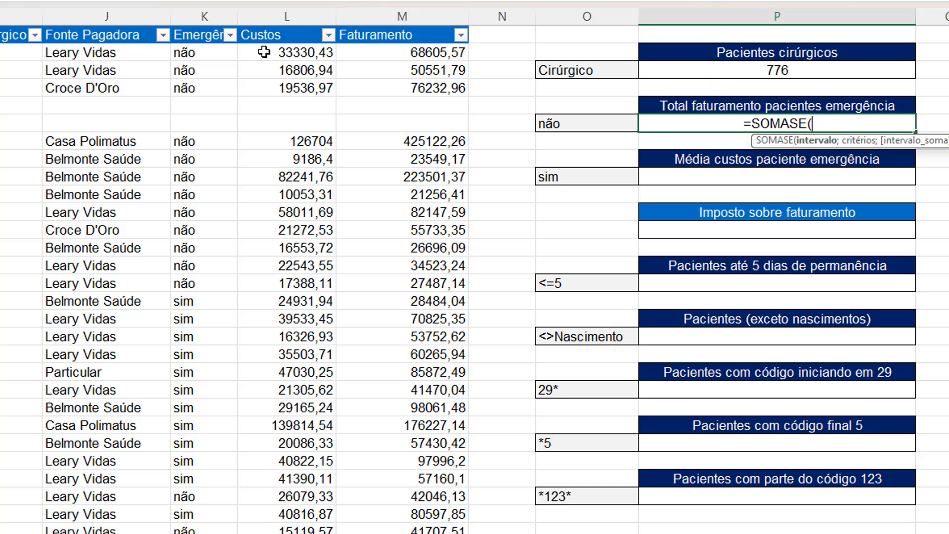
click(204, 21)
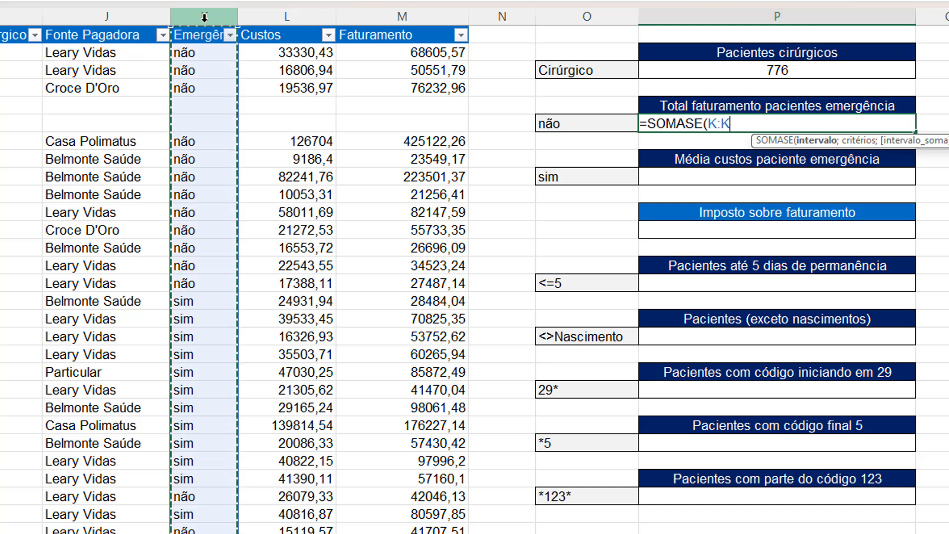
text(;)
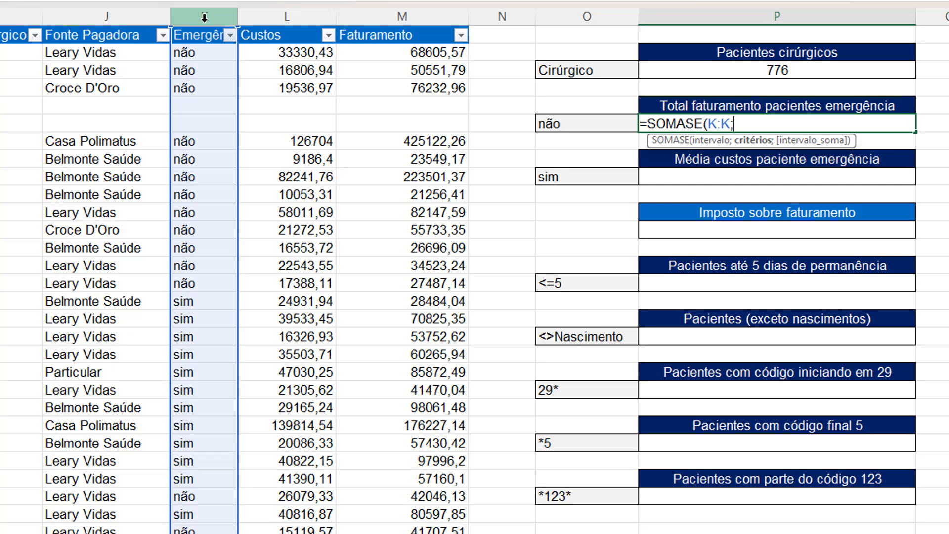
text("sim";)
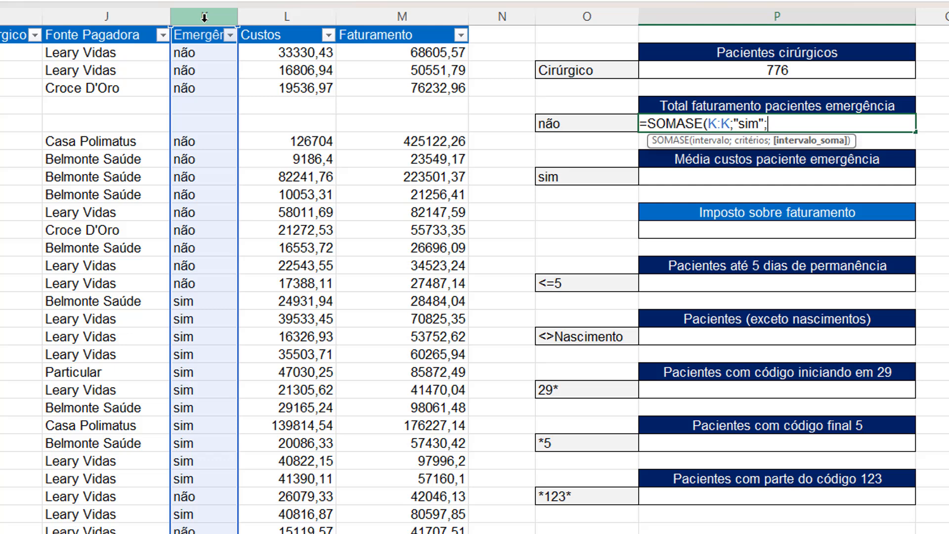
click(392, 33)
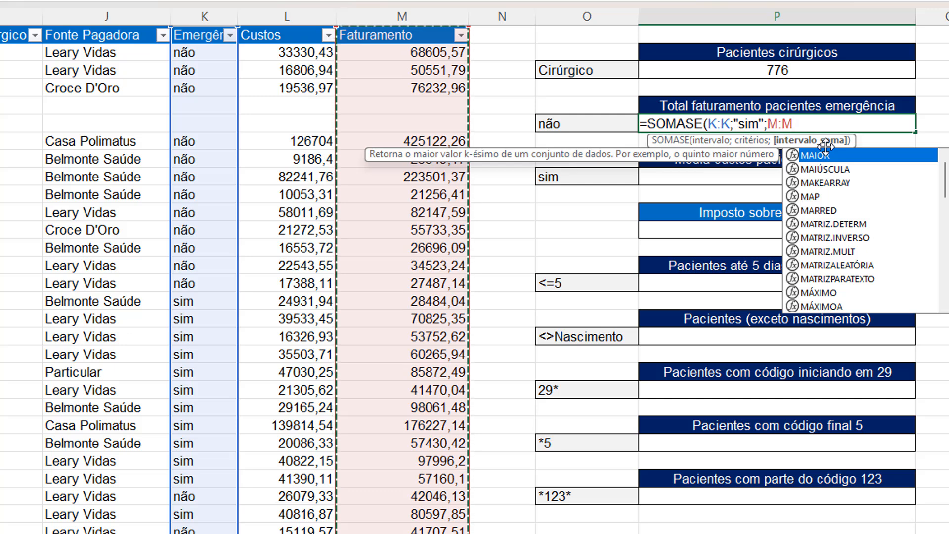
key(Escape)
text())
key(ctrl+Return)
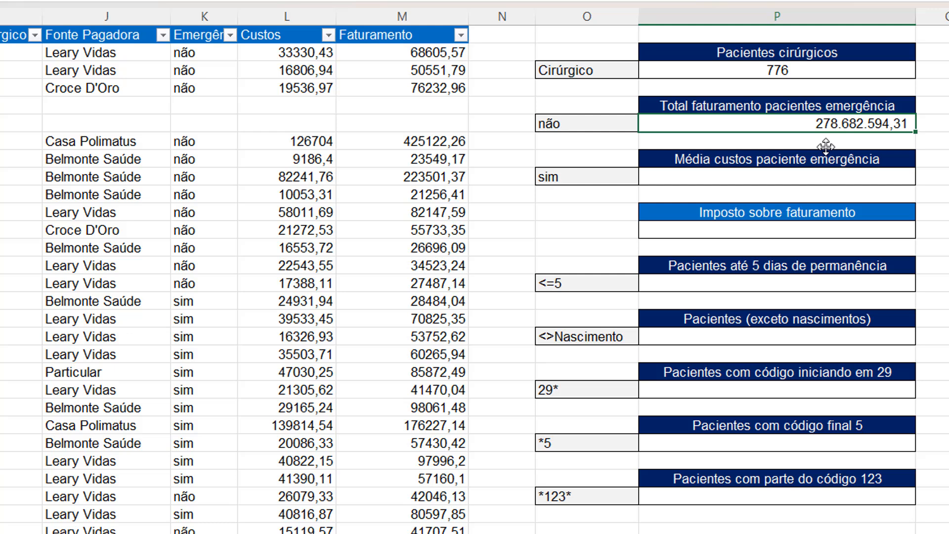
Replace the "sim" criterion in the Total faturamento pacientes emergência formula with a reference to cell O6.
key(F2)
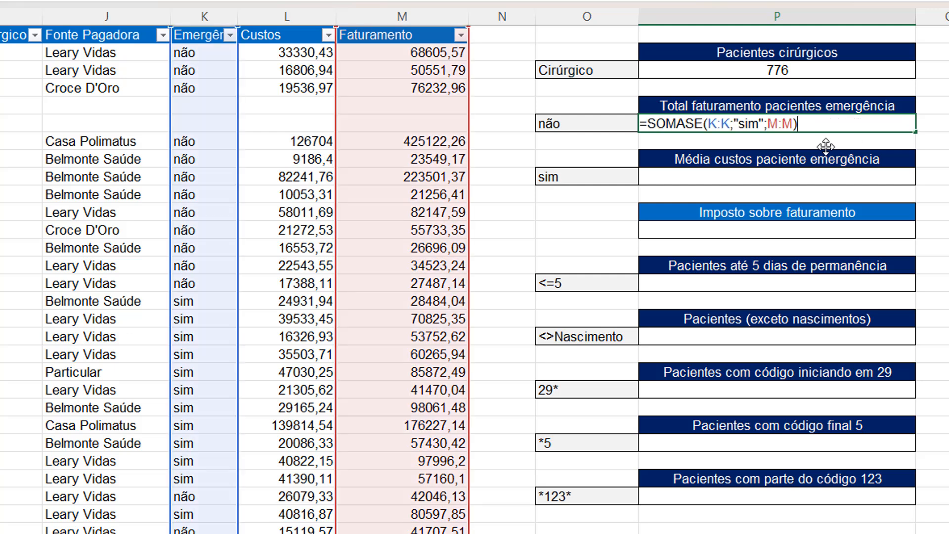
click(761, 124)
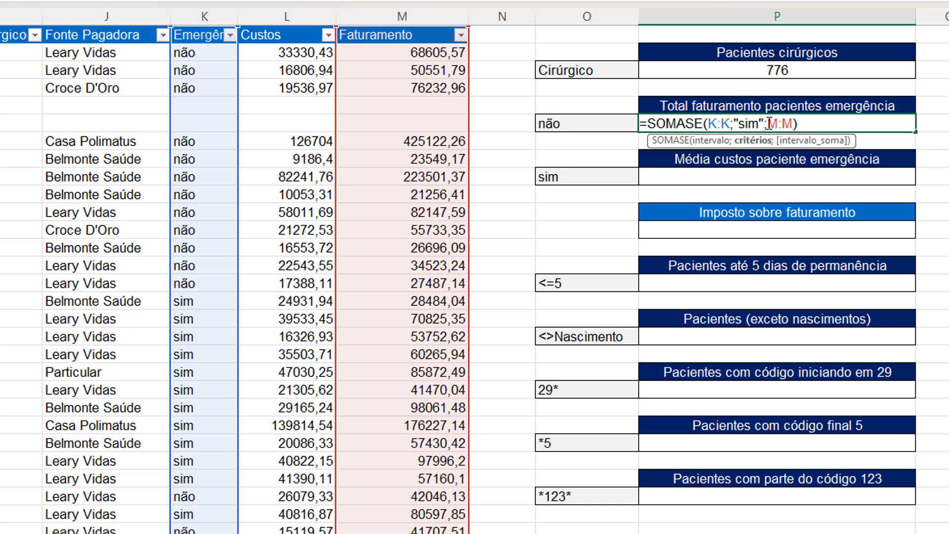
key(Delete)
key(BackSpace)
key(BackSpace)
key(BackSpace)
key(BackSpace)
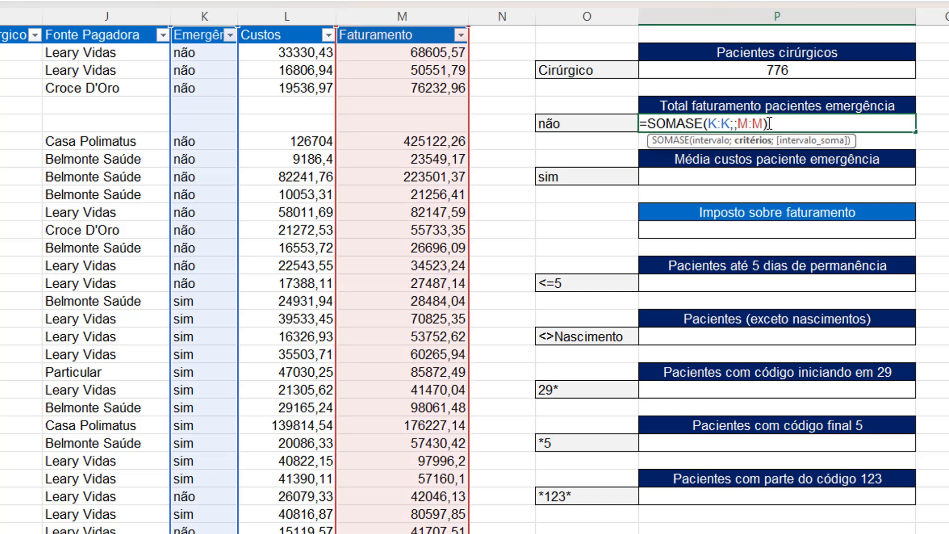
click(611, 129)
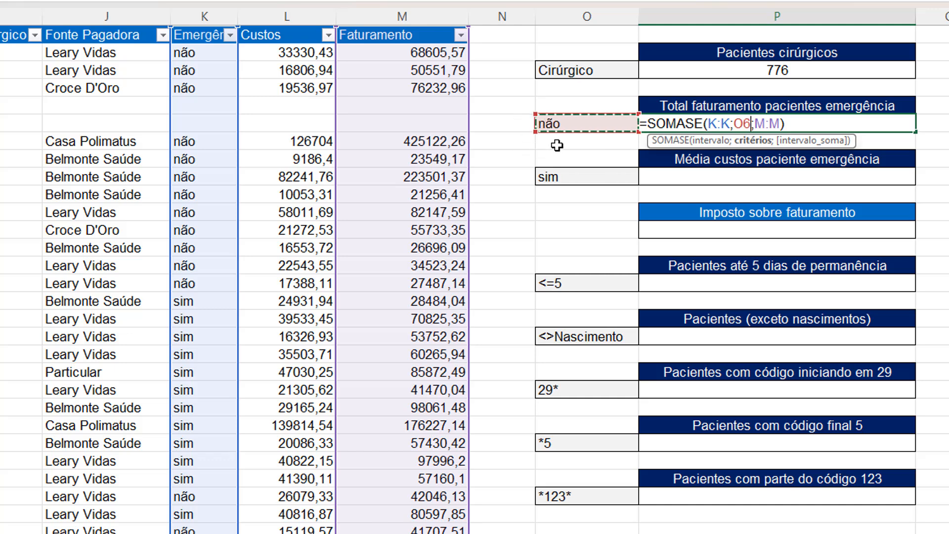
key(Return)
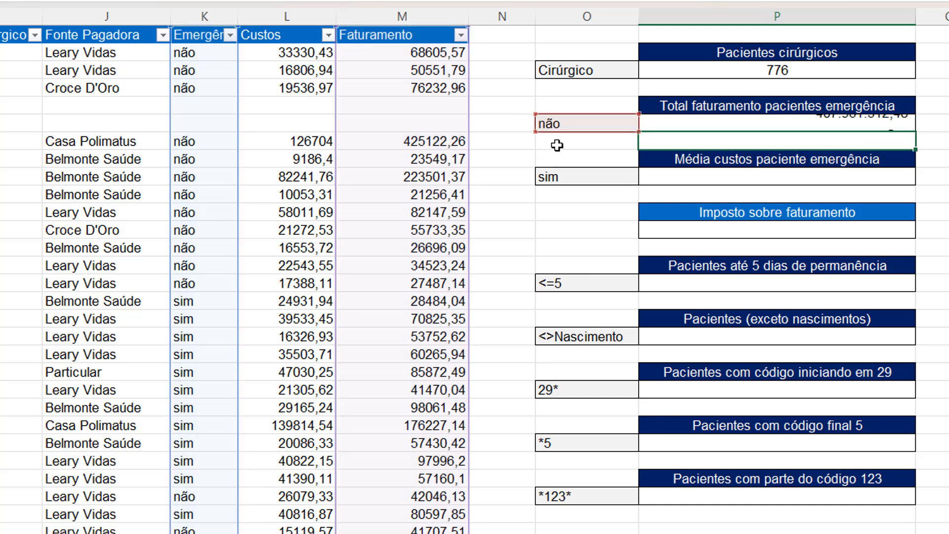
key(Up)
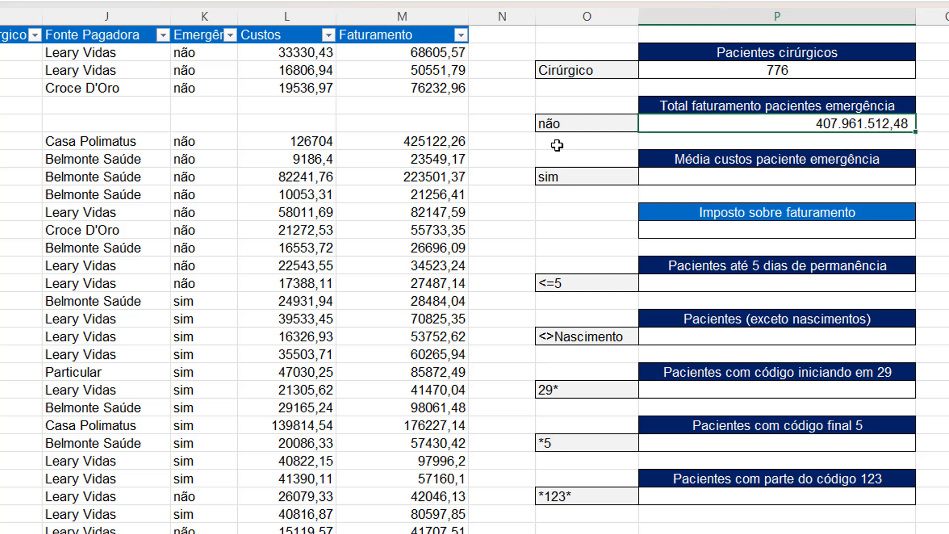
Set the emergency billing criterion in O6 to sim.
key(Left)
text(sim)
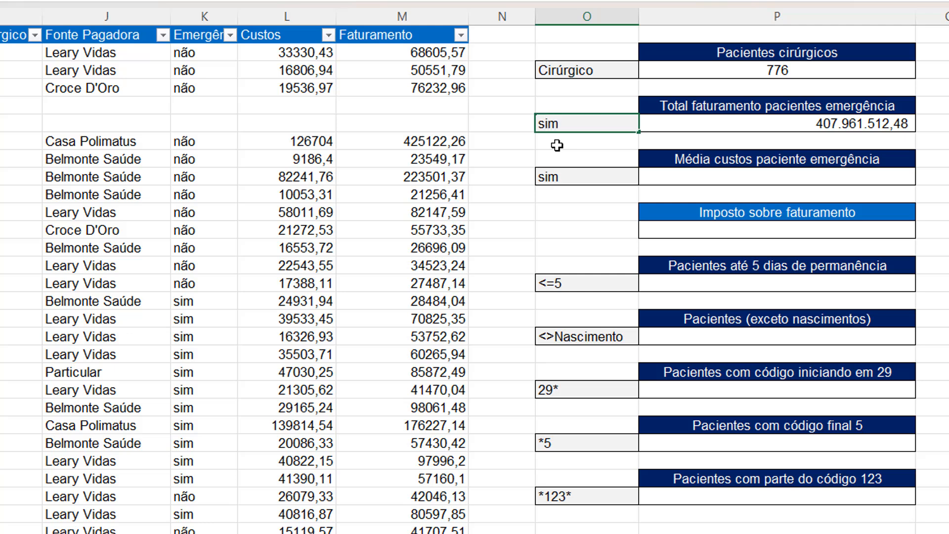
key(Return)
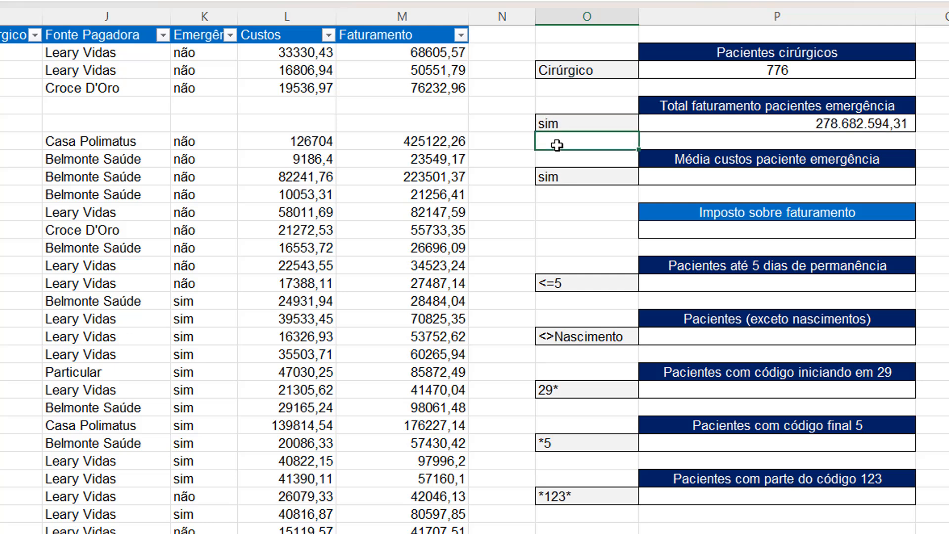
Average the emergency patients' costs in P9 with the formula =MÉDIASE(K:K;O9;L:L).
key(Down)
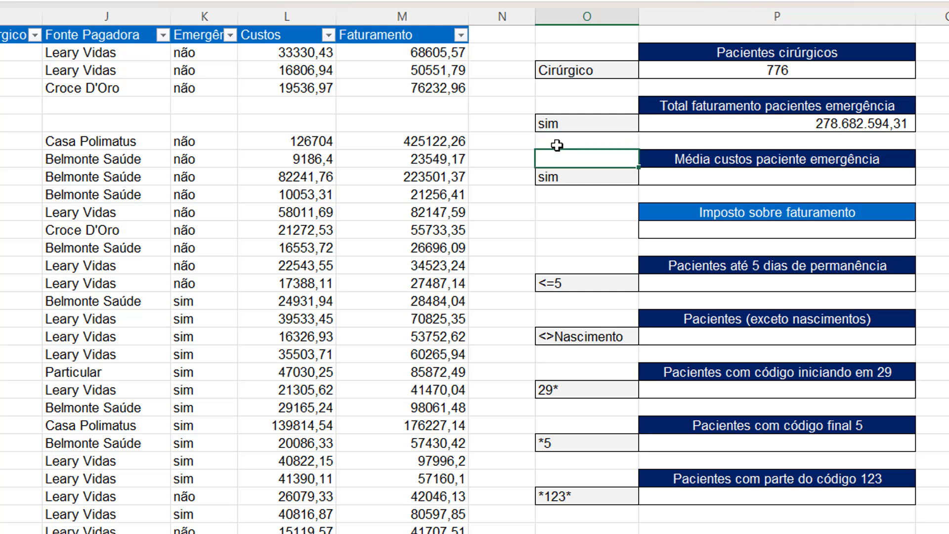
key(Right)
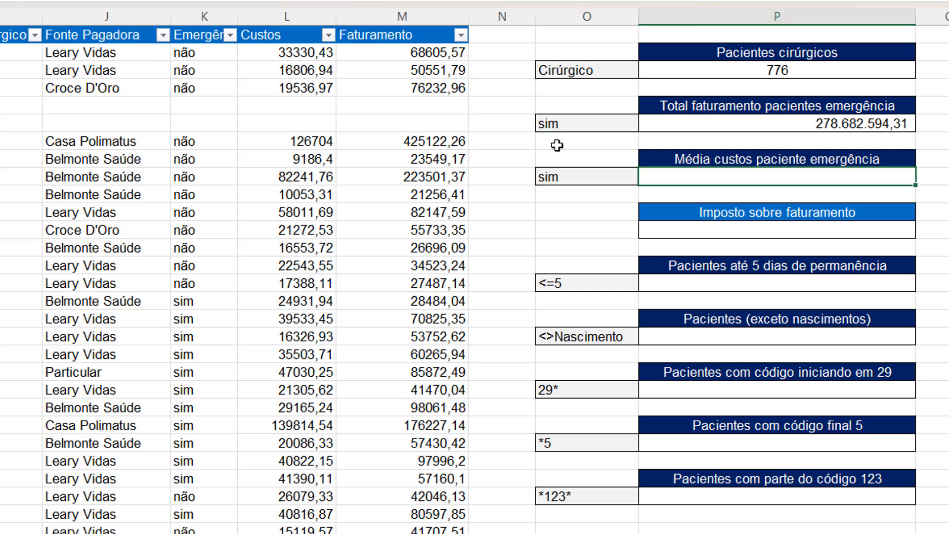
text(=M)
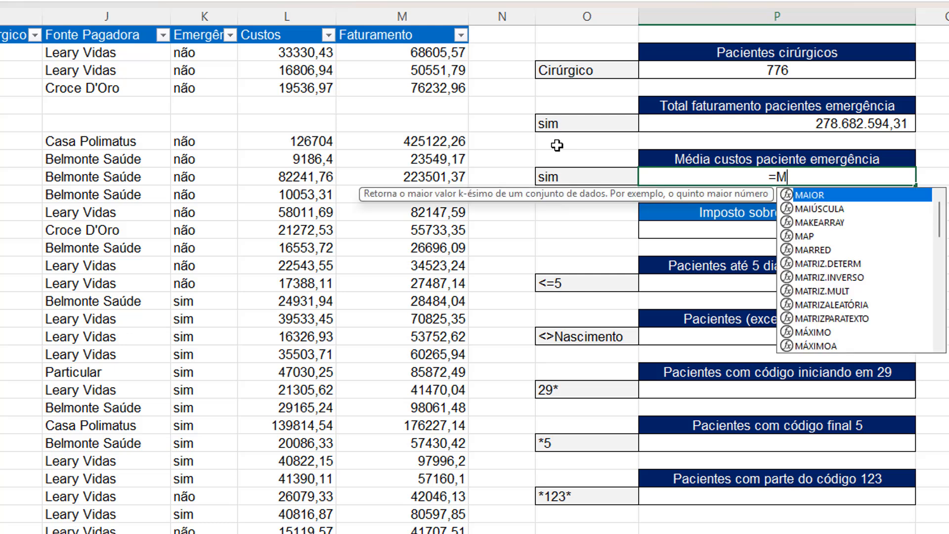
text(ÉDIA)
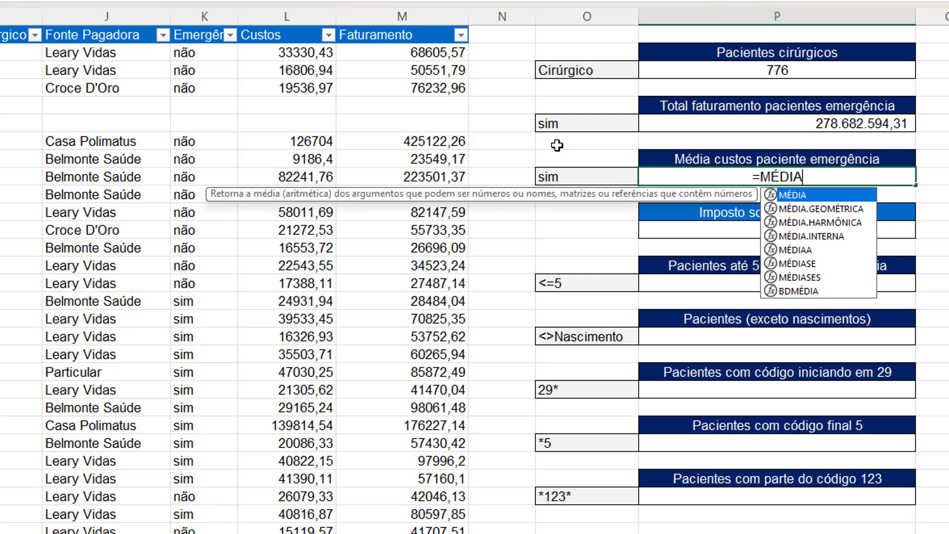
text(SE()
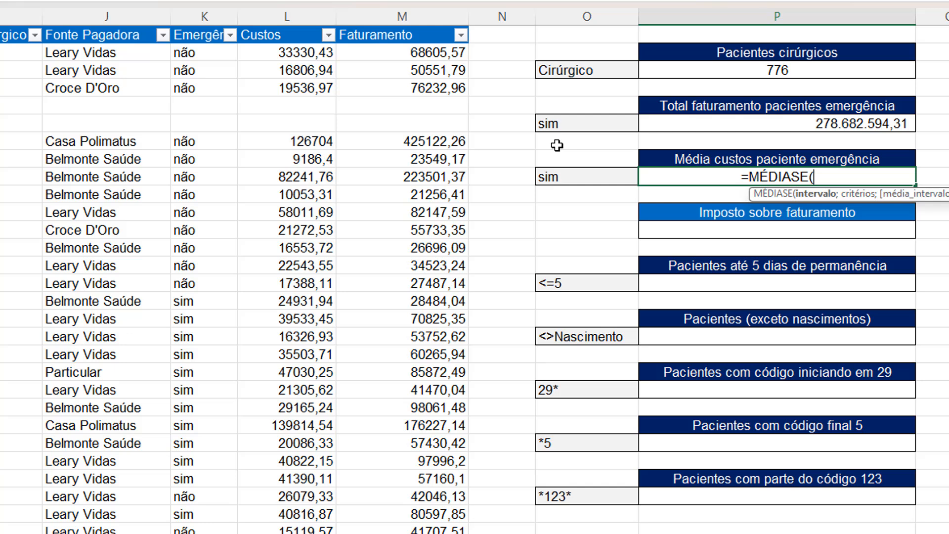
click(222, 20)
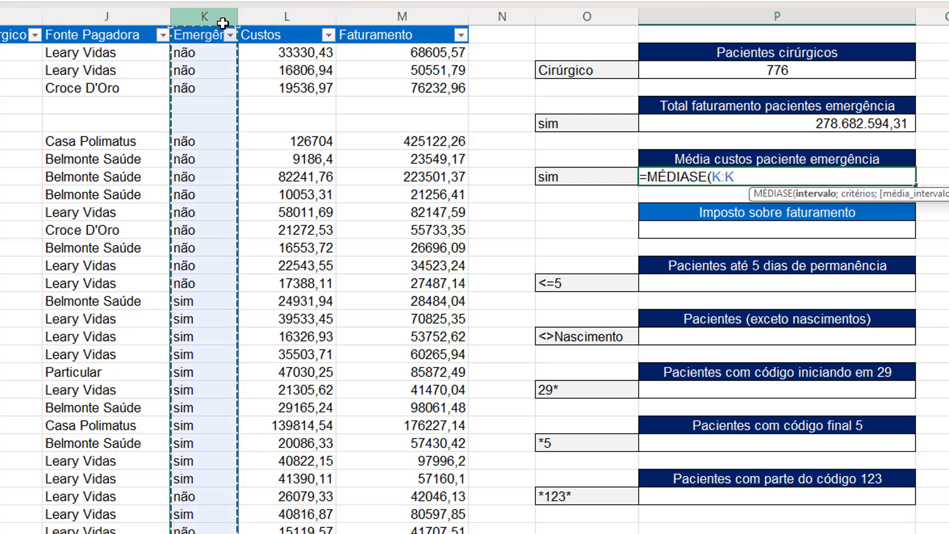
text(;)
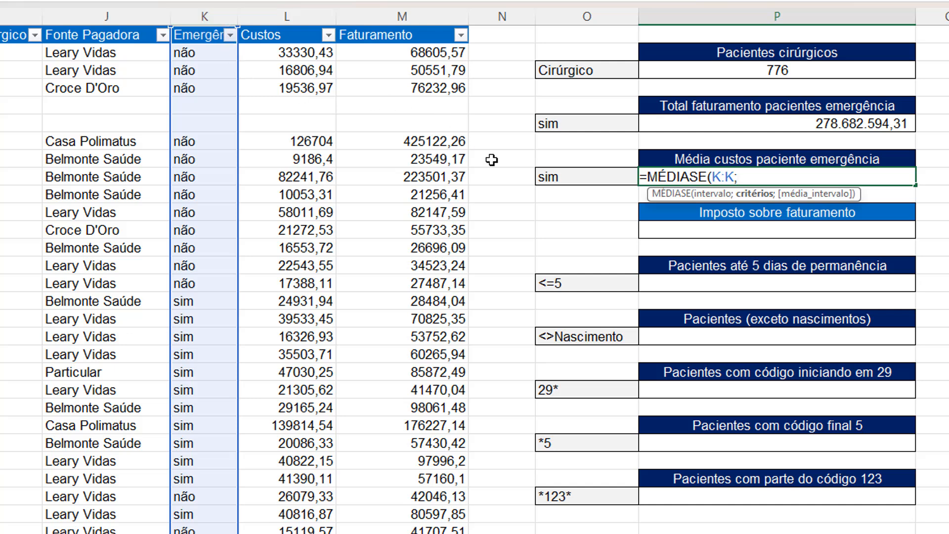
click(579, 178)
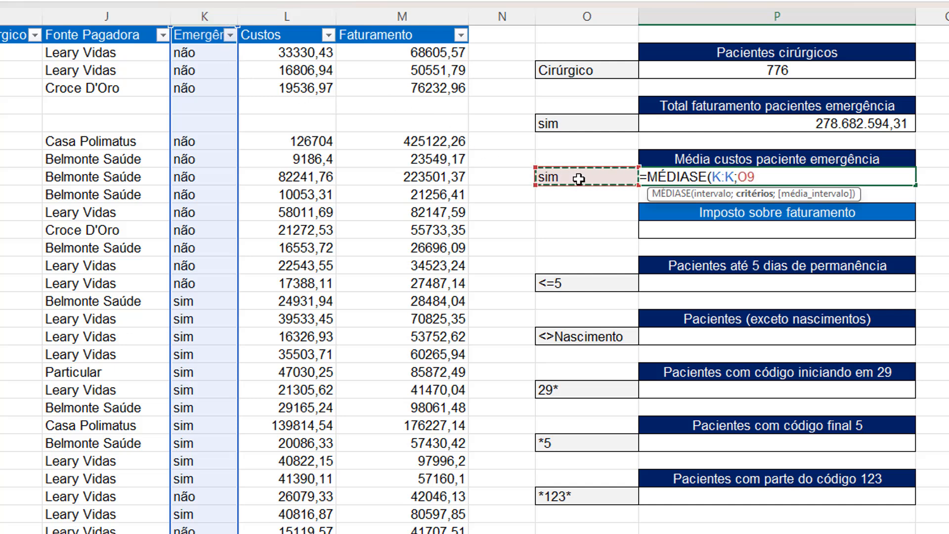
text(;)
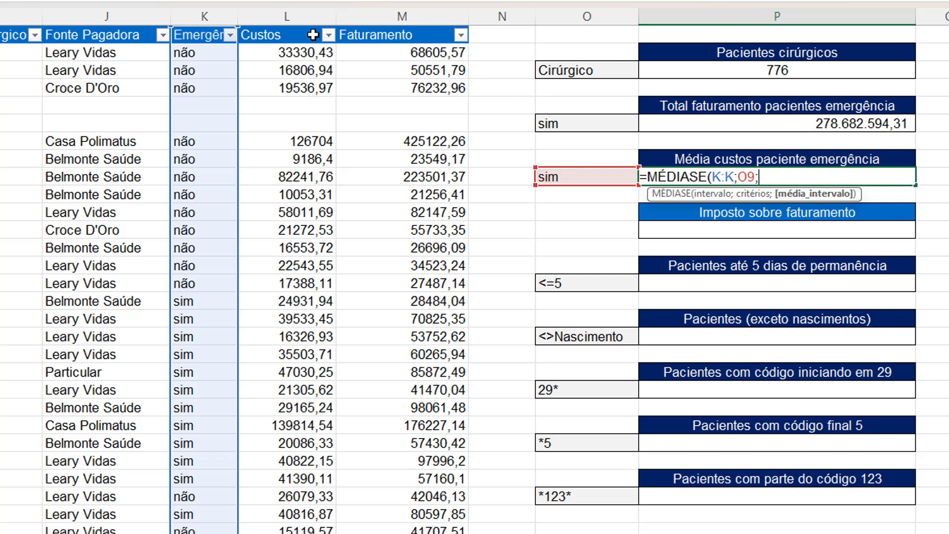
click(302, 11)
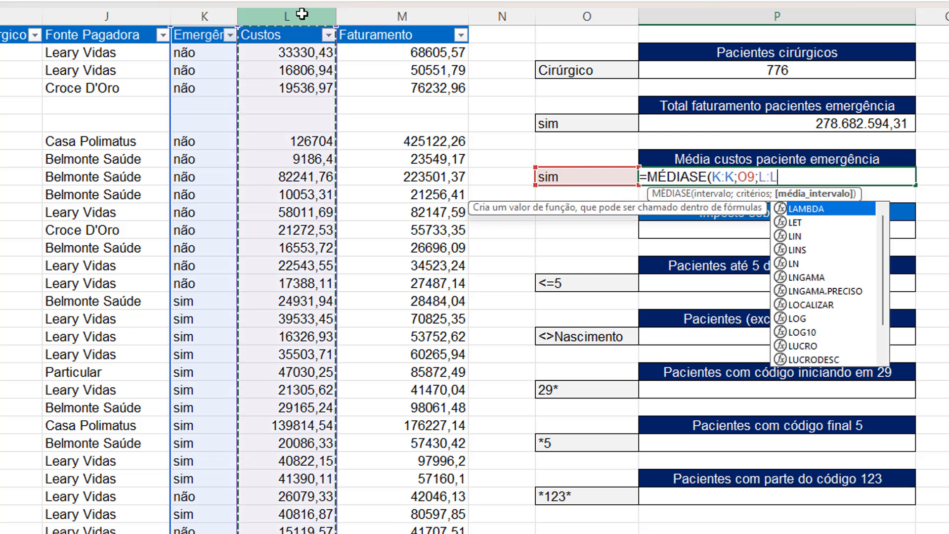
text())
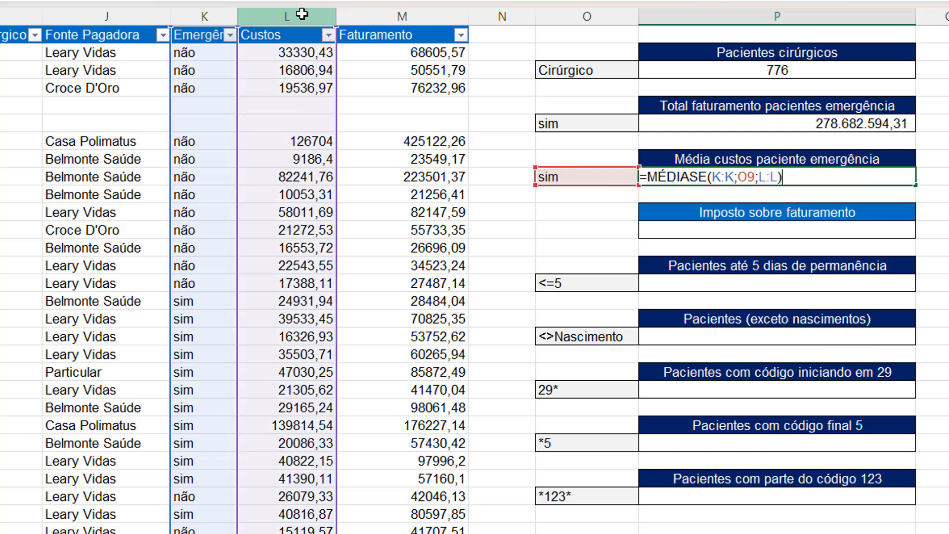
key(ctrl+Return)
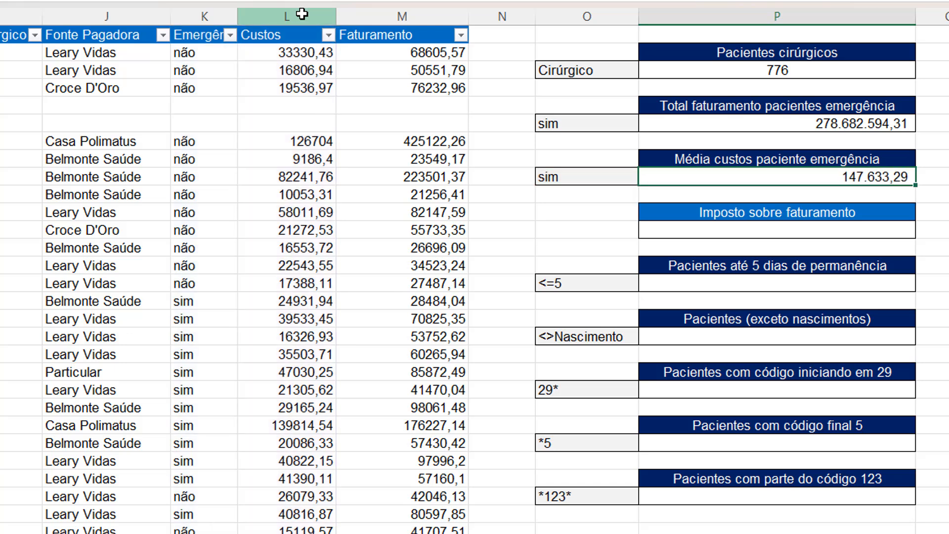
Test the average cost formula by changing the criterion in O9 to não.
key(Left)
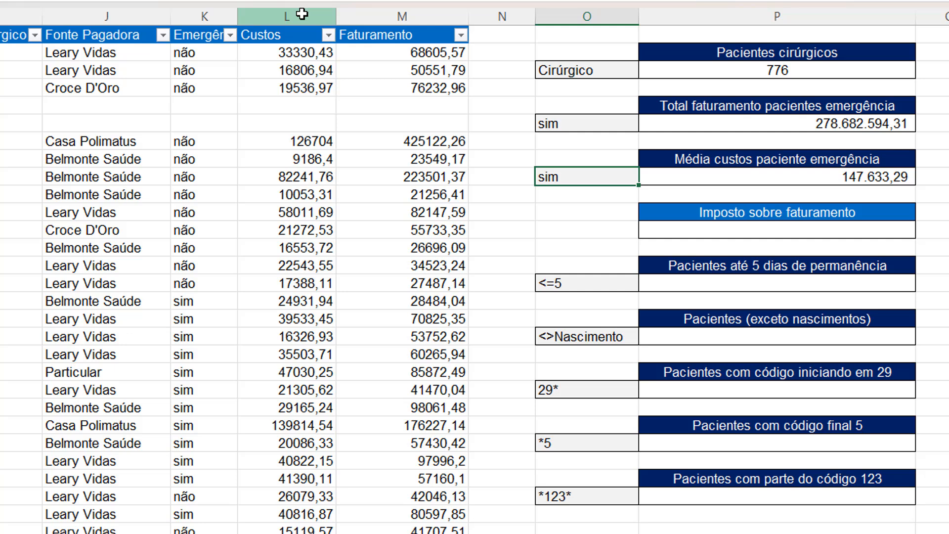
text(na)
key(BackSpace)
text(ão)
key(Return)
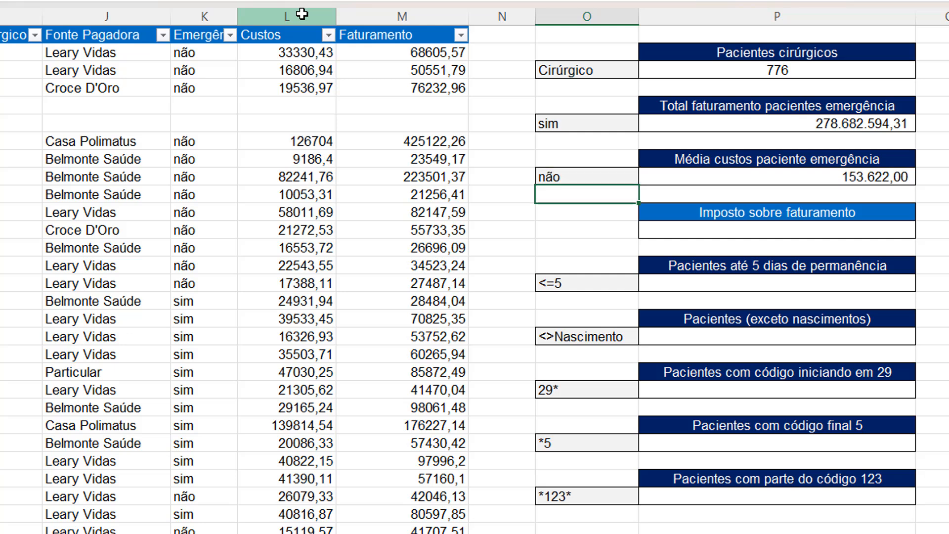
Change the criterion in O9 to the unaccented nao and check the average cost result in P9.
click(607, 178)
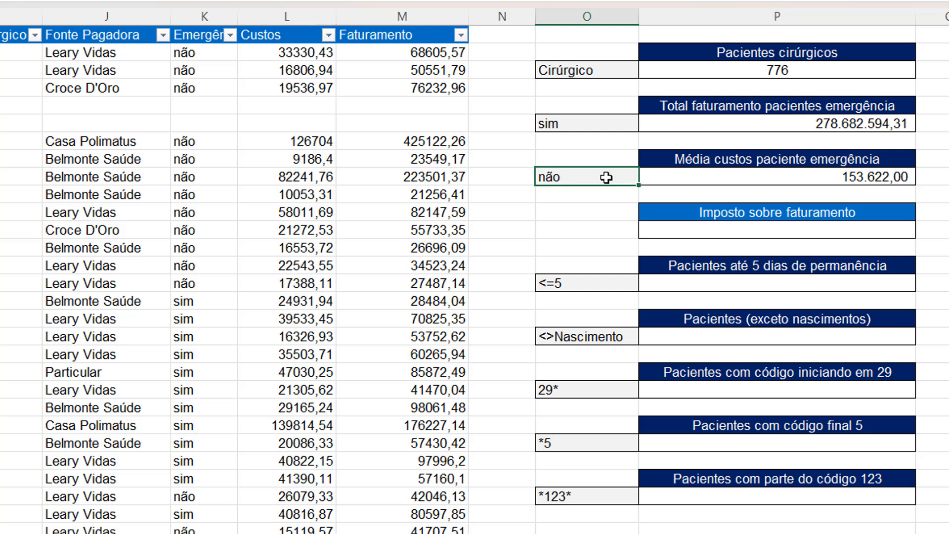
key(F2)
key(BackSpace)
key(BackSpace)
text(ao)
key(Return)
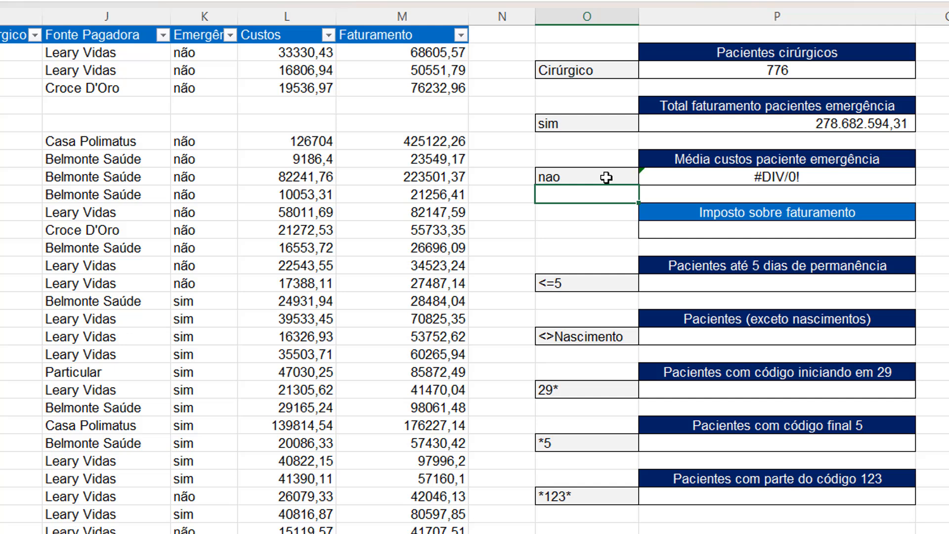
key(Up)
key(Right)
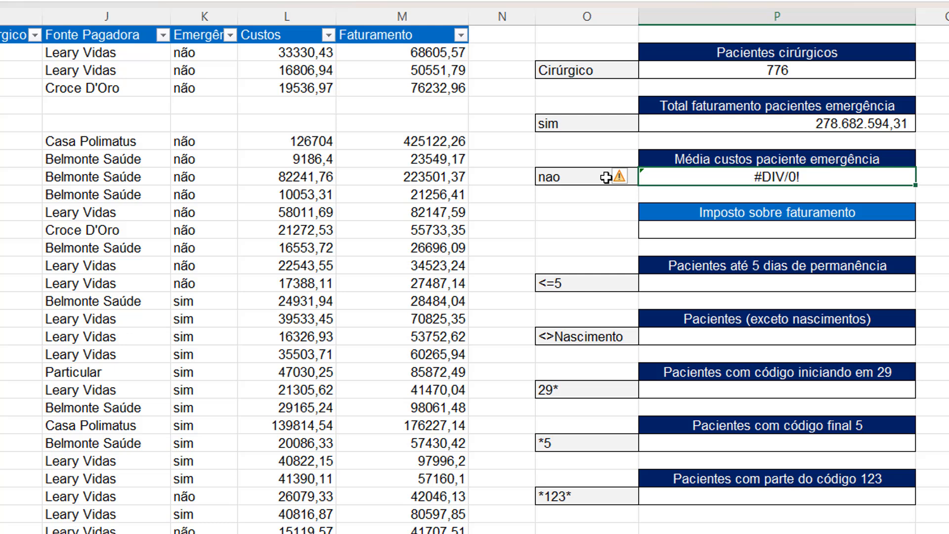
Set the average cost criterion in O9 to sim.
click(606, 177)
text(n)
key(BackSpace)
text(sim)
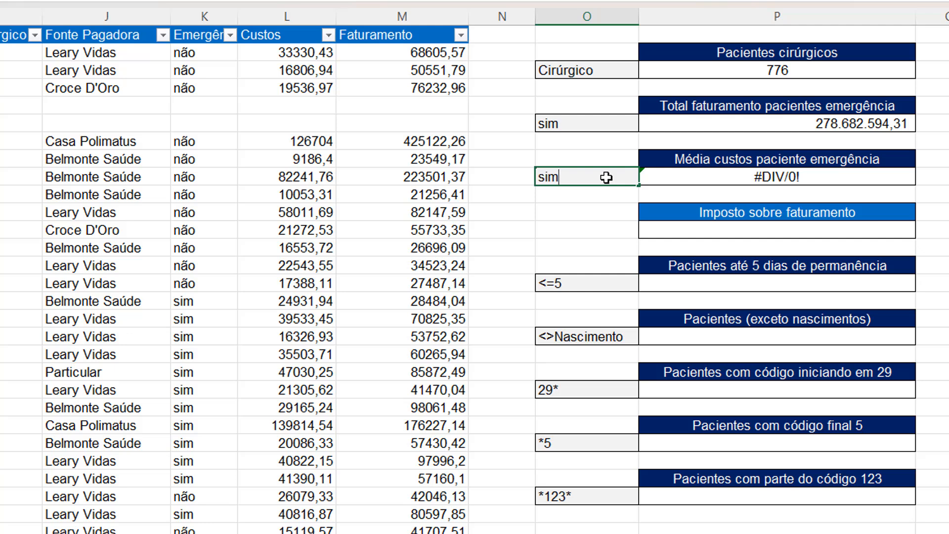
key(Tab)
text(sim)
key(Return)
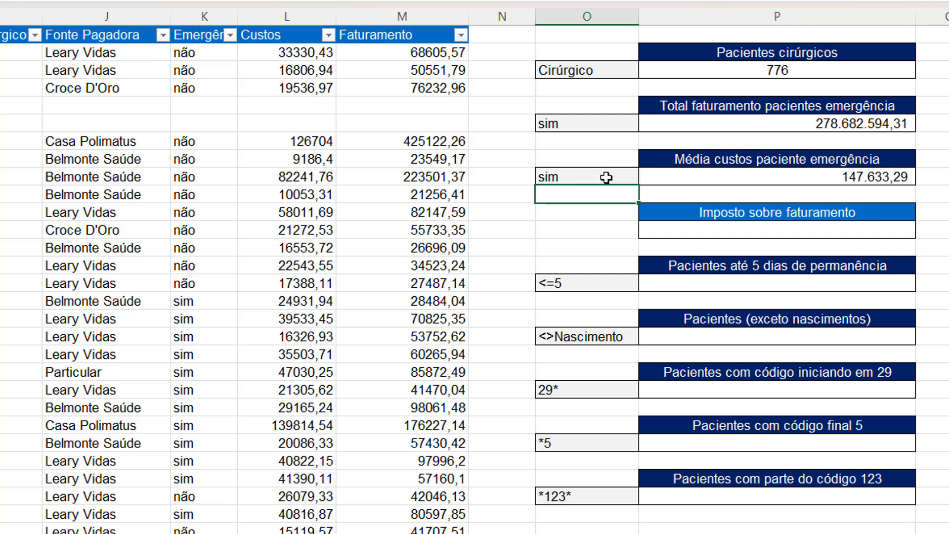
Enter não followed by a trailing space as the emergency billing criterion in O6.
key(Up)
key(Up)
key(Up)
key(Up)
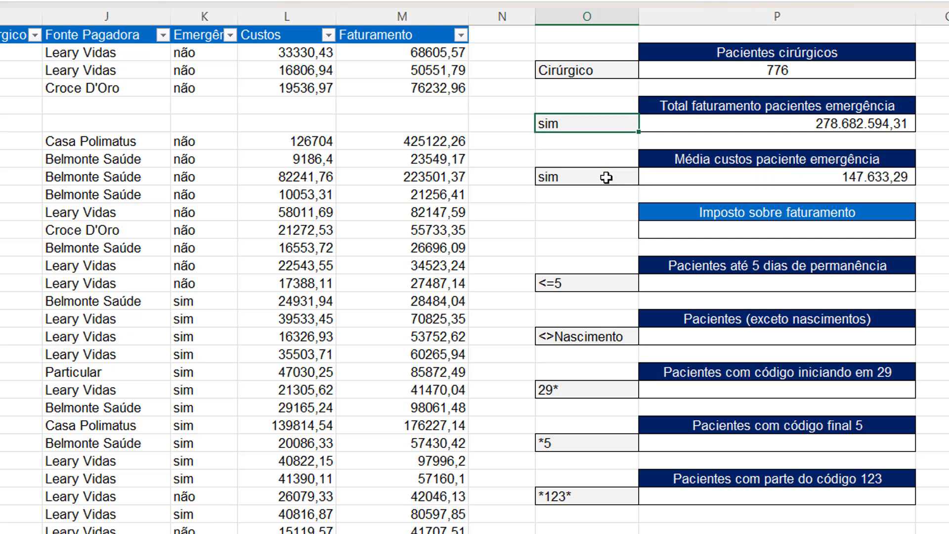
text(não)
key(Return)
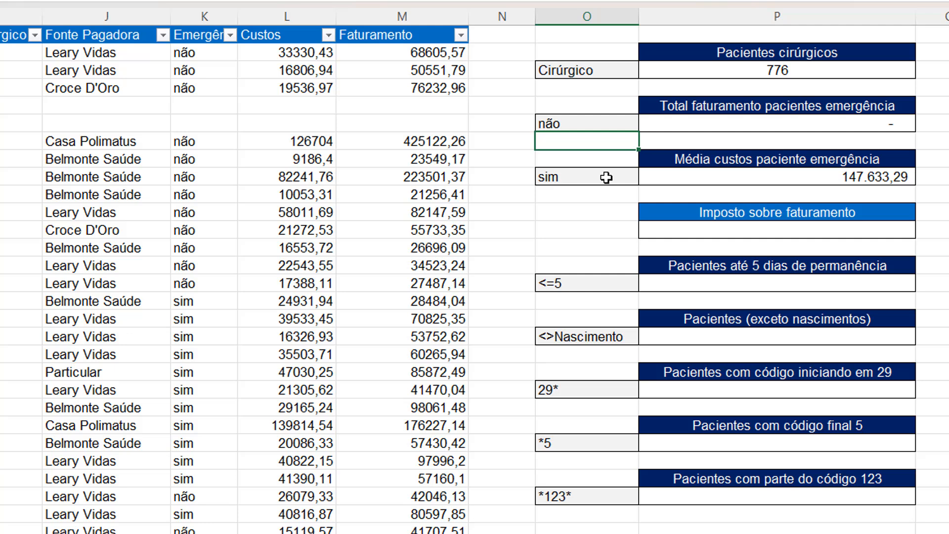
Remove the trailing space after não in the emergency billing criterion cell O6.
key(Up)
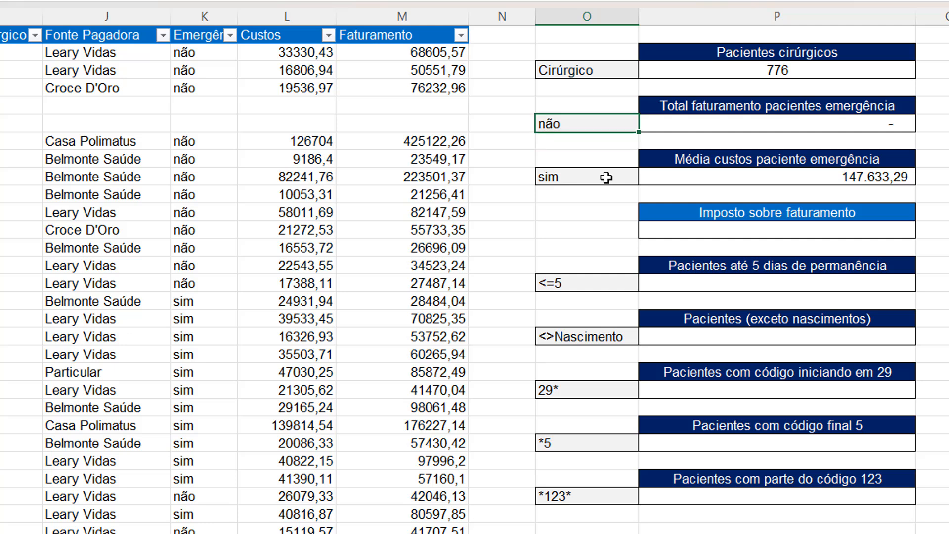
key(BackSpace)
key(Return)
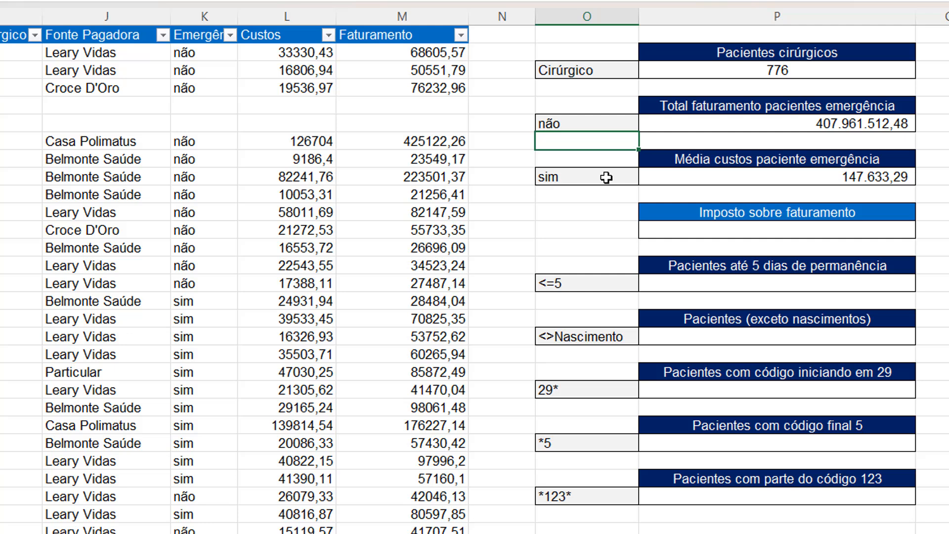
key(Up)
key(Up)
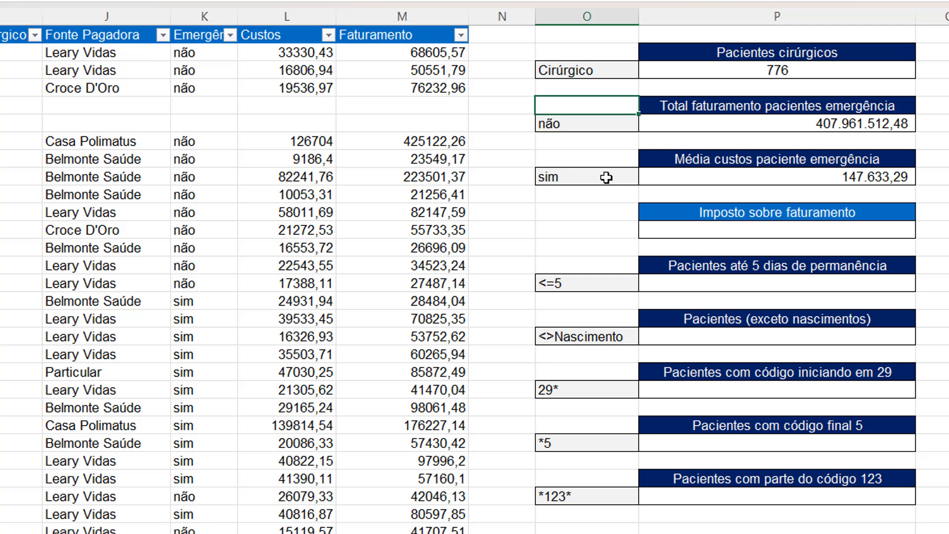
key(Down)
key(F2)
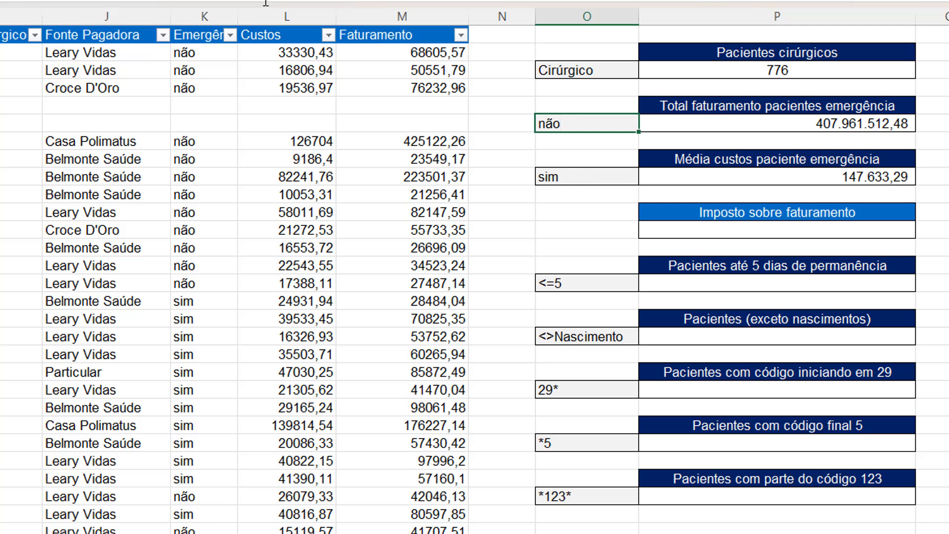
Test the billing total by changing the emergency entry in K2 to the unaccented nao, and undo that change.
click(220, 10)
double_click(216, 53)
key(BackSpace)
key(BackSpace)
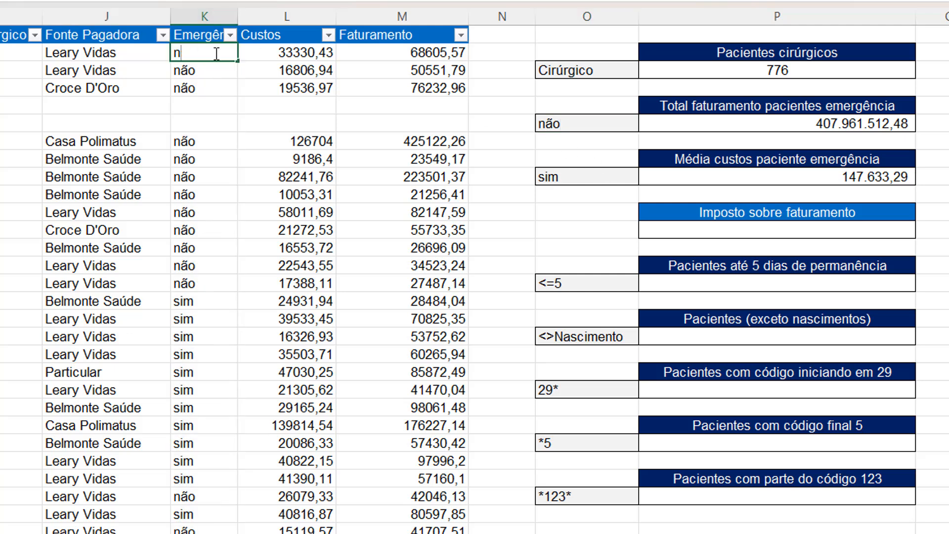
text(ao)
key(Return)
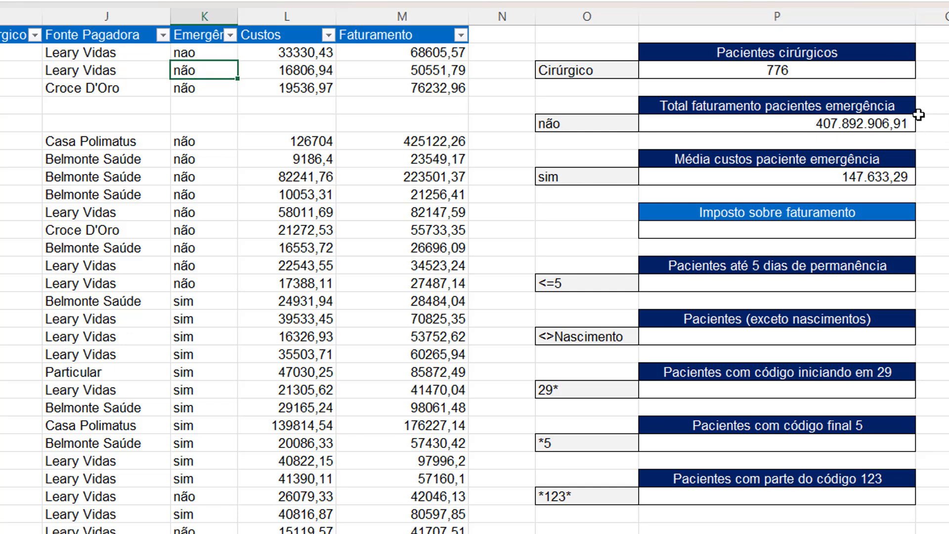
click(445, 172)
key(ctrl+z)
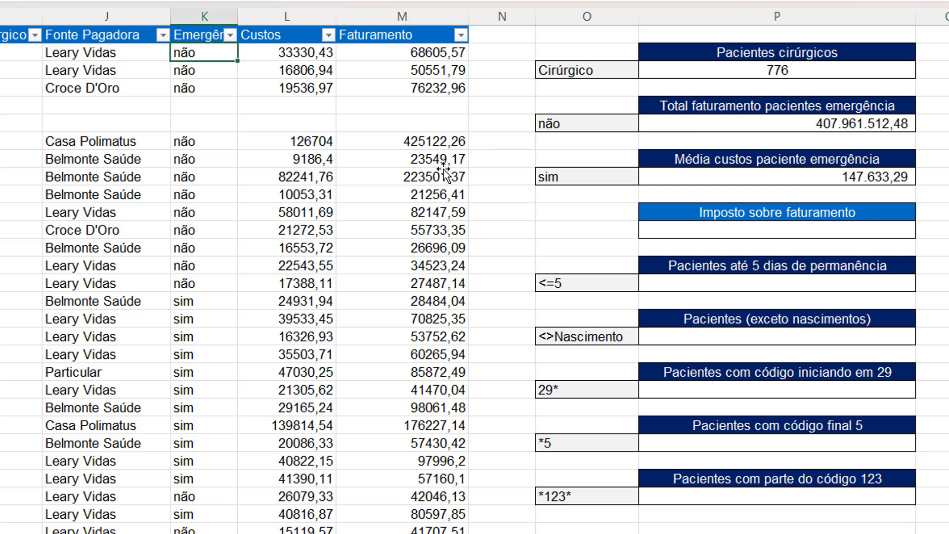
Change the average cost criterion in O9 to não and select the result in P9.
click(786, 179)
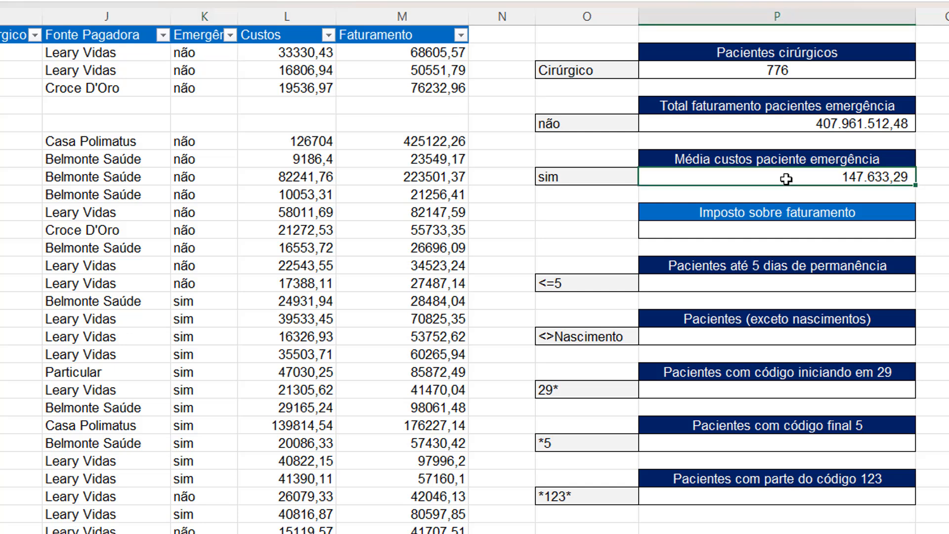
key(Left)
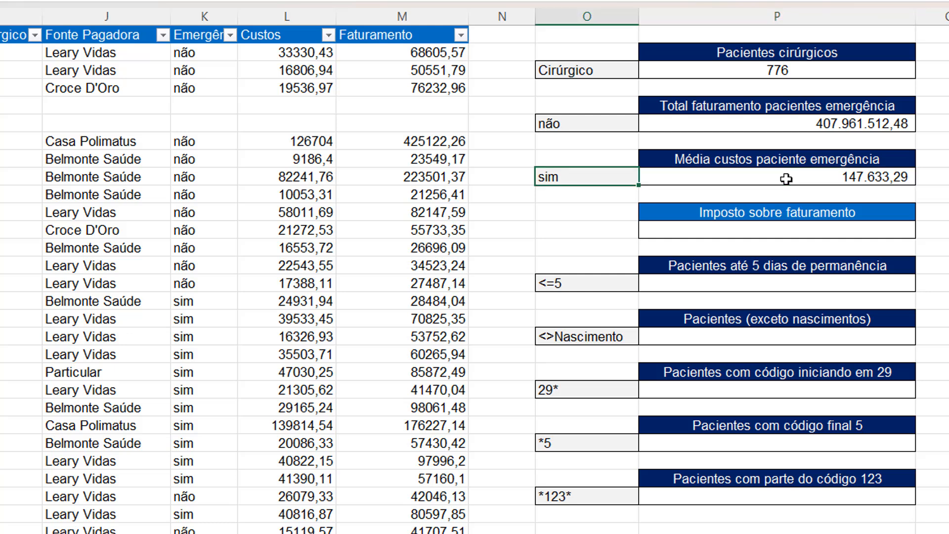
text(não)
key(Return)
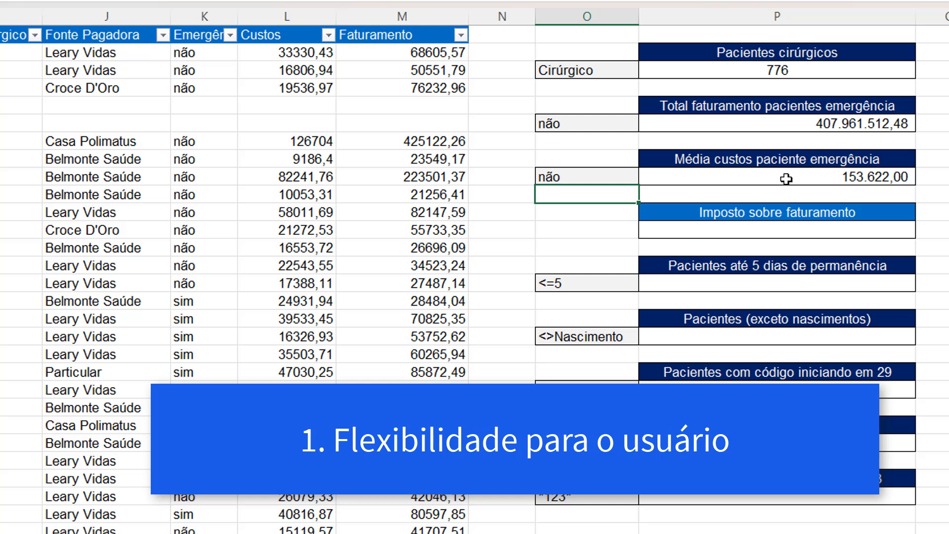
key(Up)
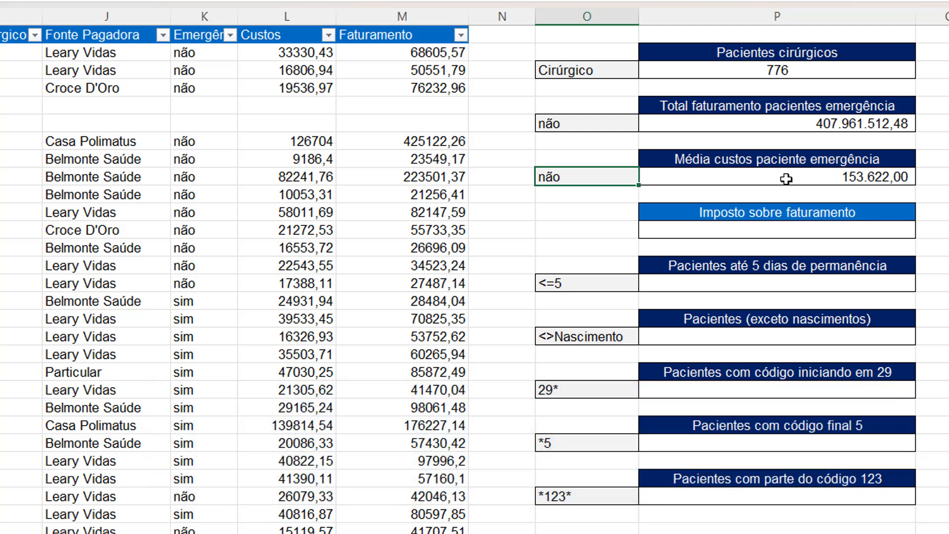
key(Right)
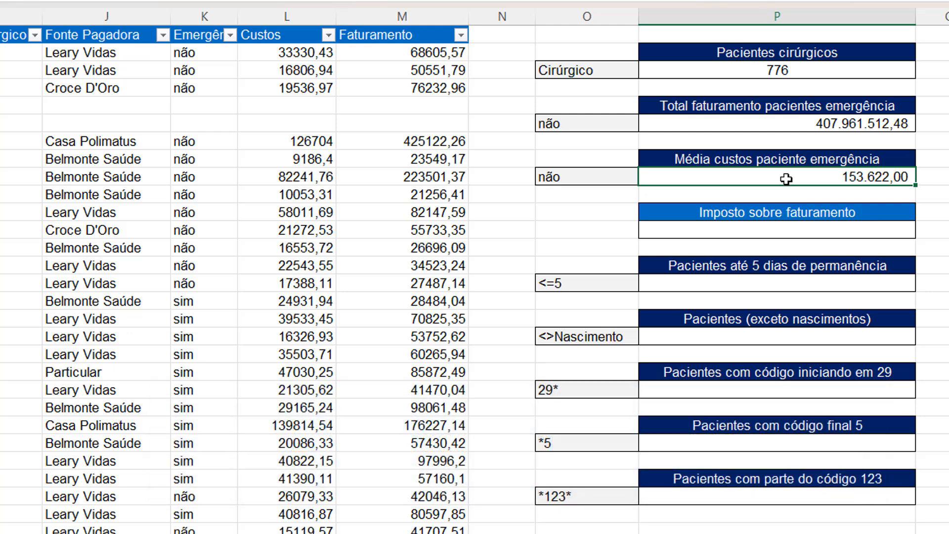
key(Down)
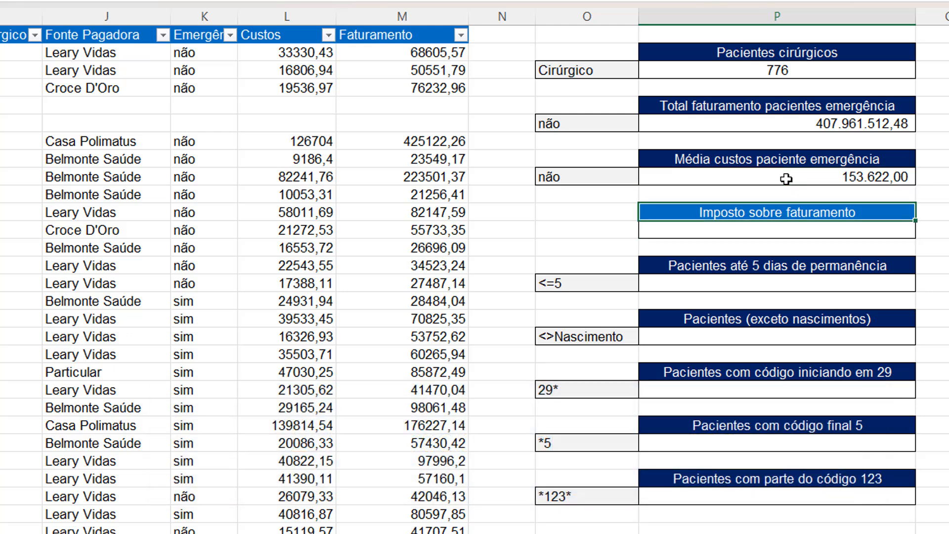
key(Up)
key(Up)
key(Up)
key(Up)
key(Down)
key(Down)
key(Down)
key(Down)
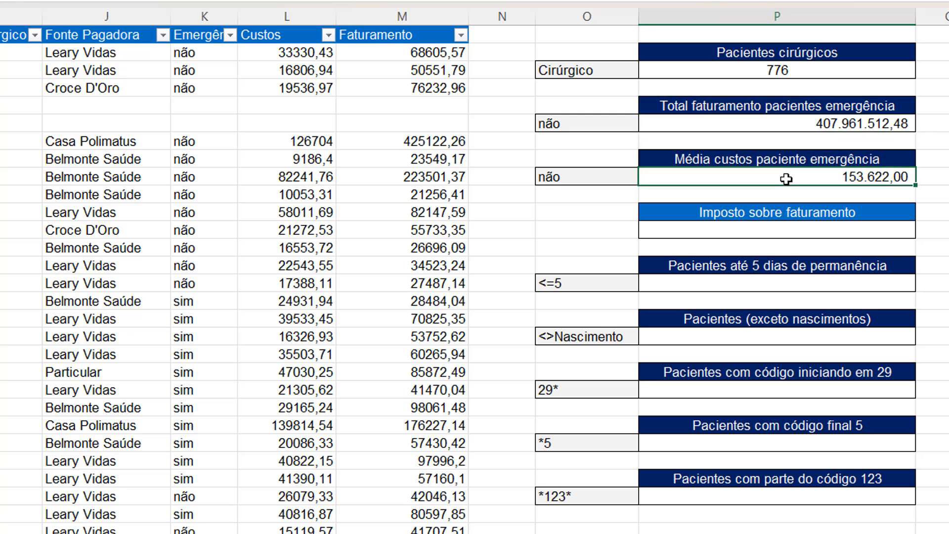
key(Down)
key(Down)
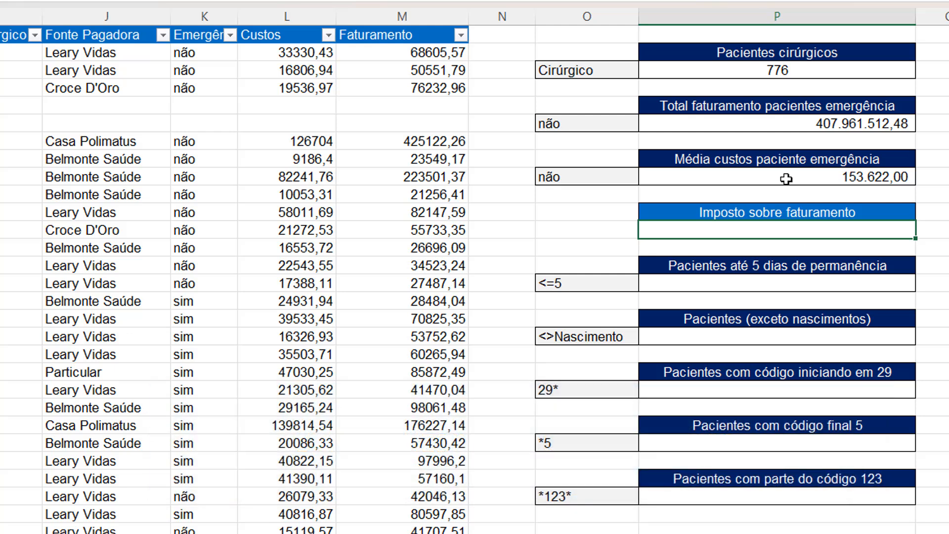
Calculate the Imposto sobre faturamento in P12 by multiplying the billing total in P6 by 0,4.
click(831, 125)
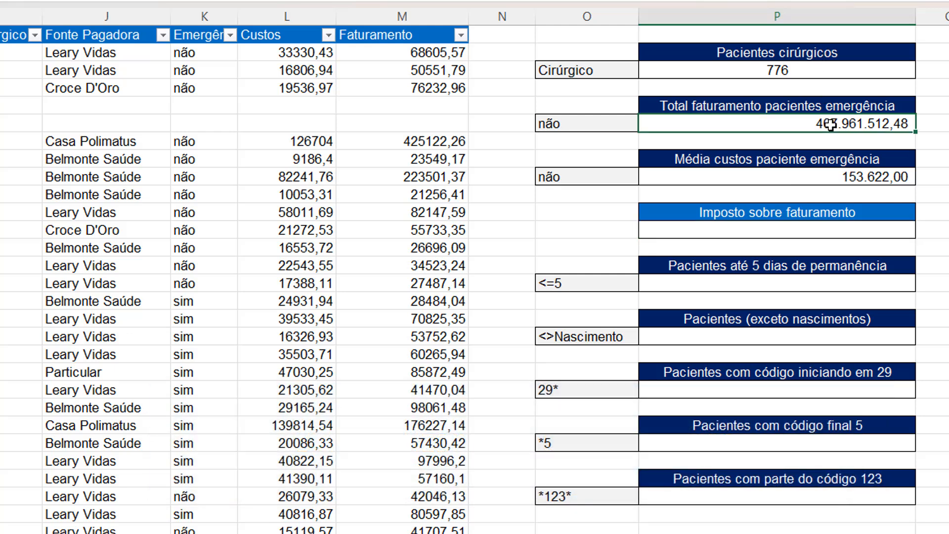
click(839, 230)
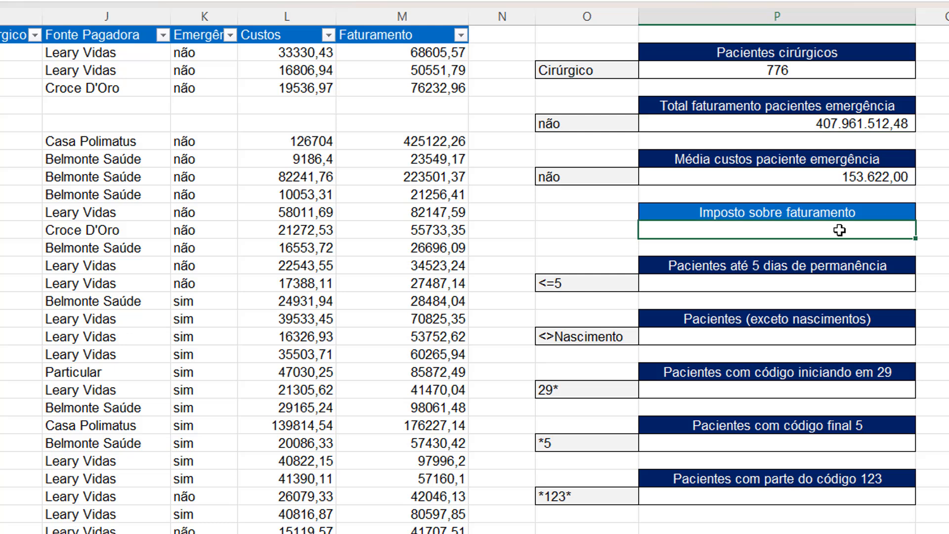
text(=)
click(841, 124)
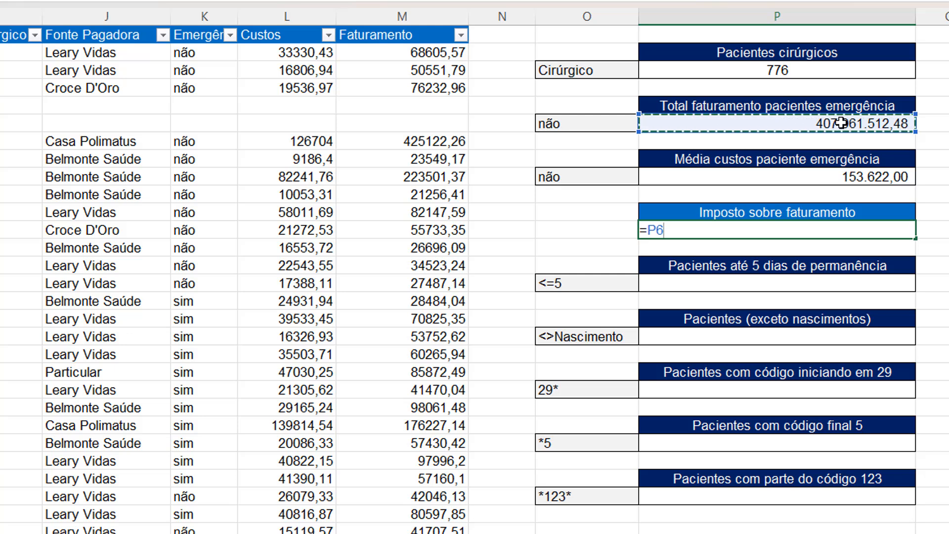
text(*0,4)
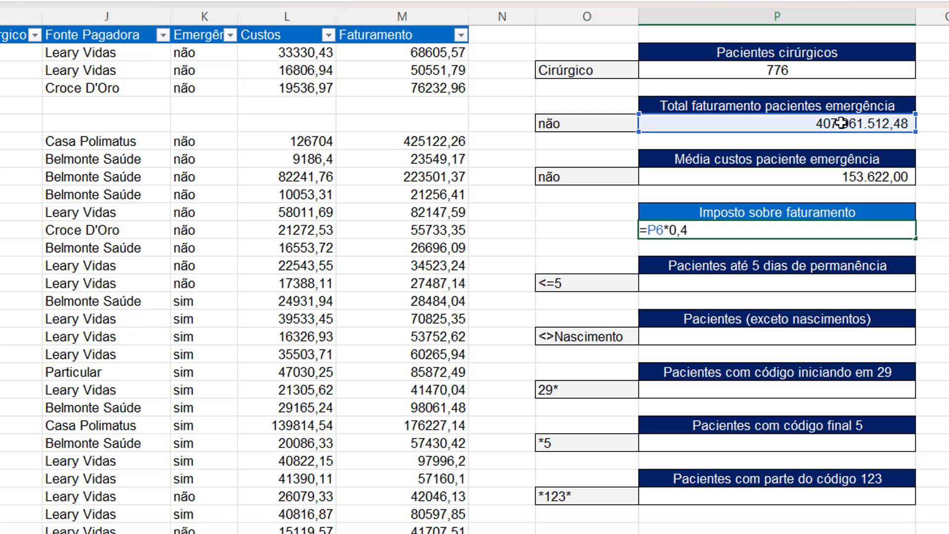
key(ctrl+Return)
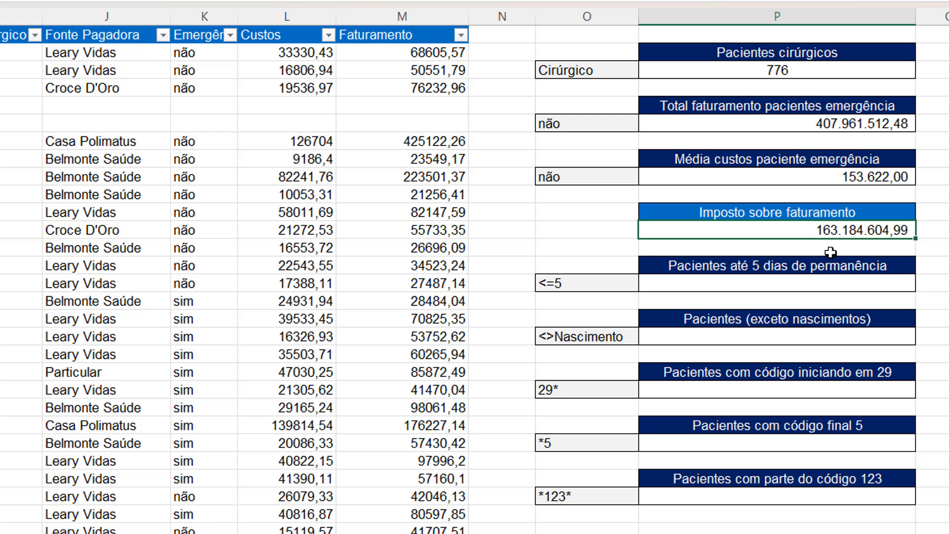
Count the patients staying up to 5 days in P15 with CONT.SE over column D and the criterion "<=5".
click(829, 284)
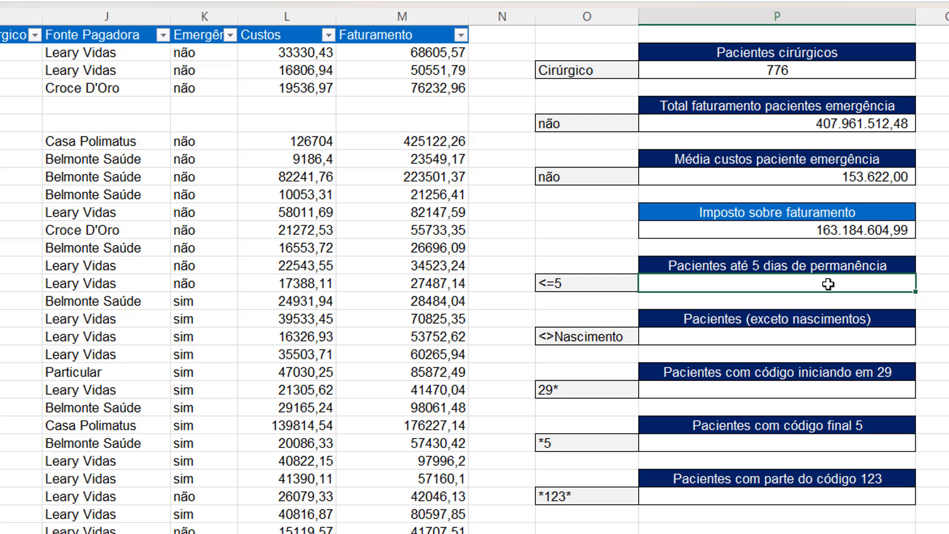
text(=CONT.SE()
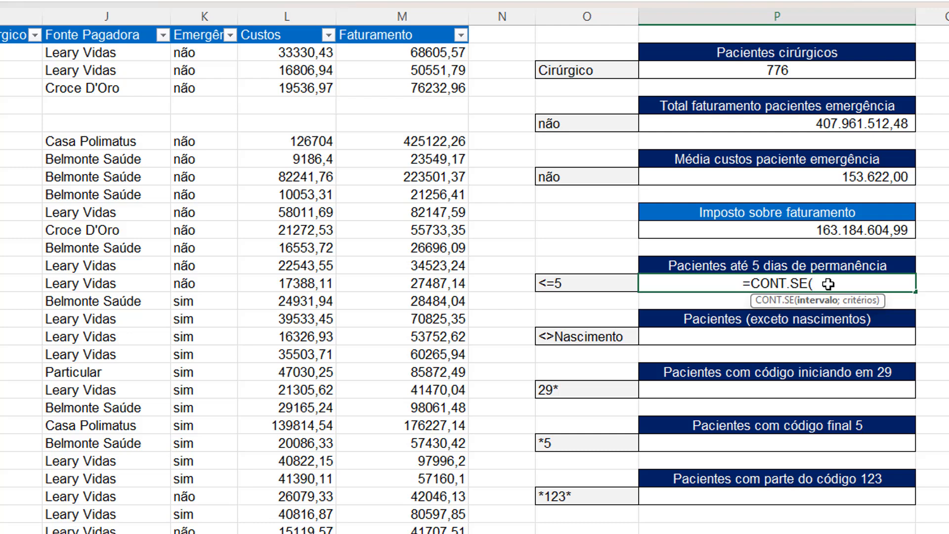
scroll(474, 271, left, 1)
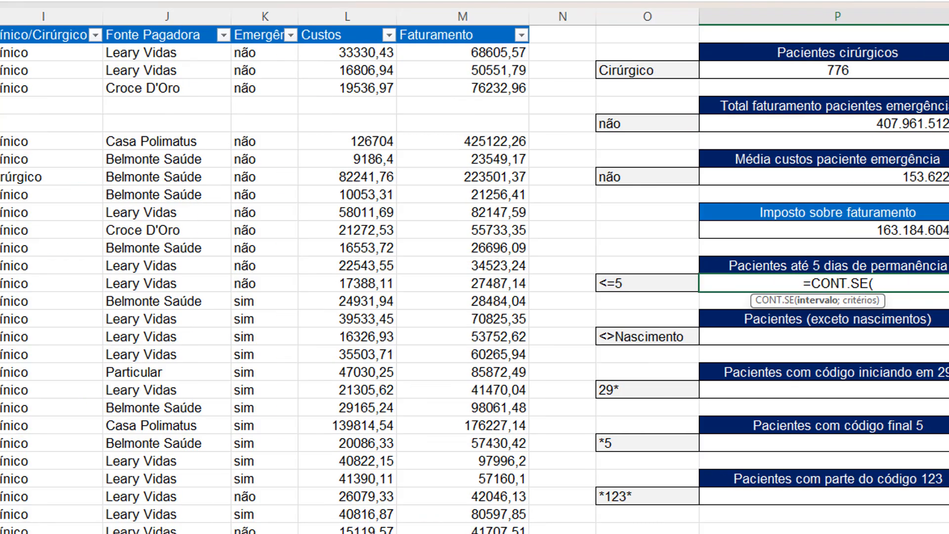
scroll(475, 270, left, 5)
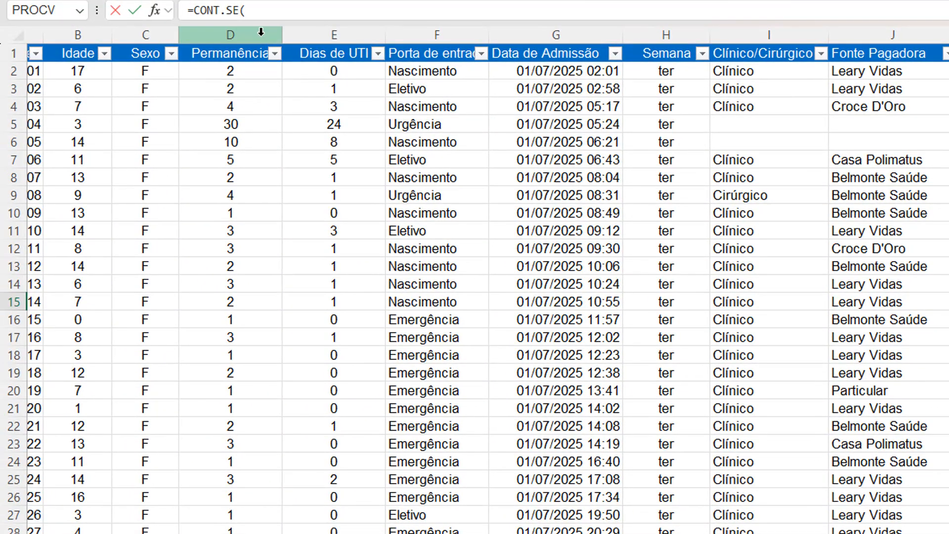
click(261, 32)
text(;)
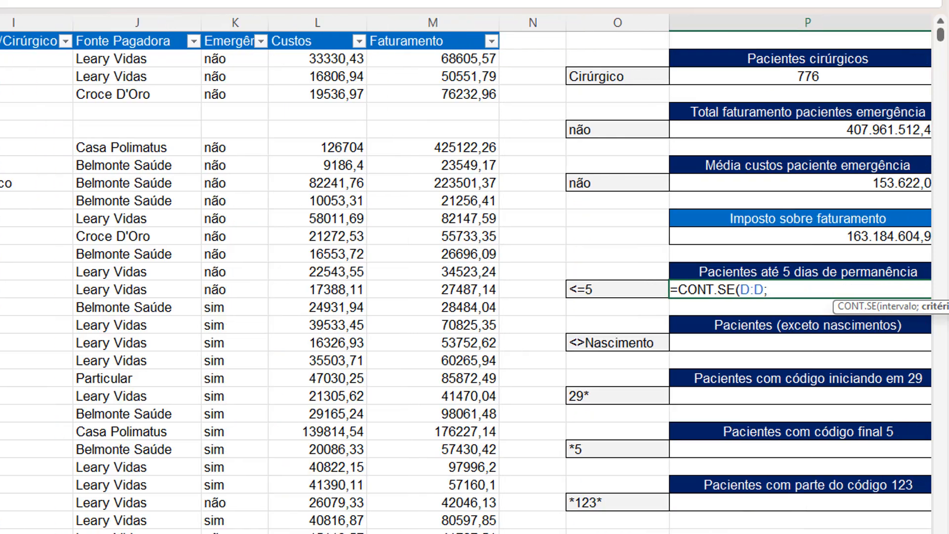
scroll(466, 274, right, 4)
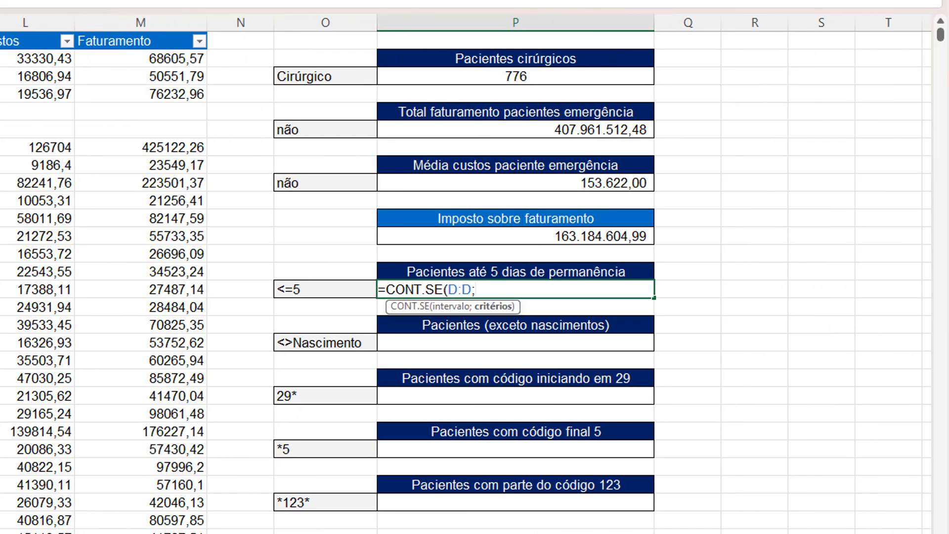
text("<=)
text(5"))
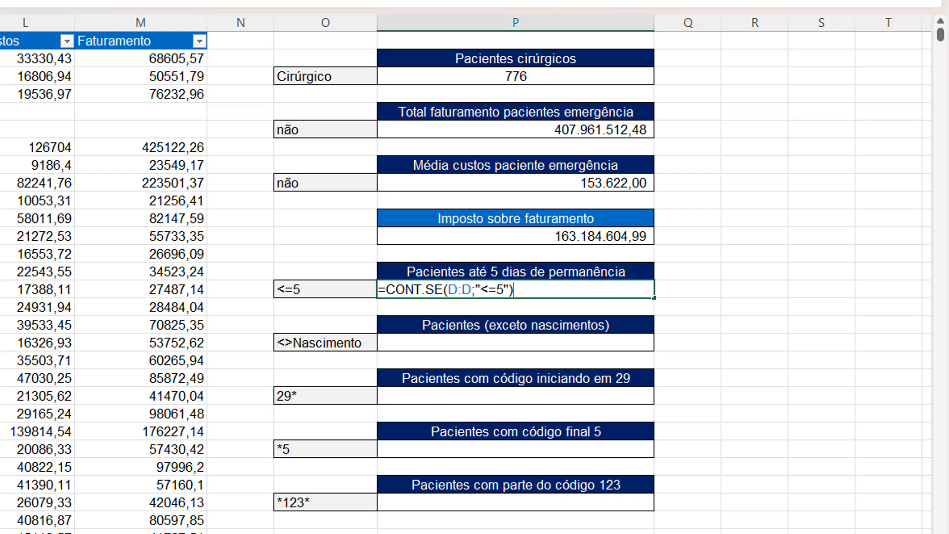
key(Return)
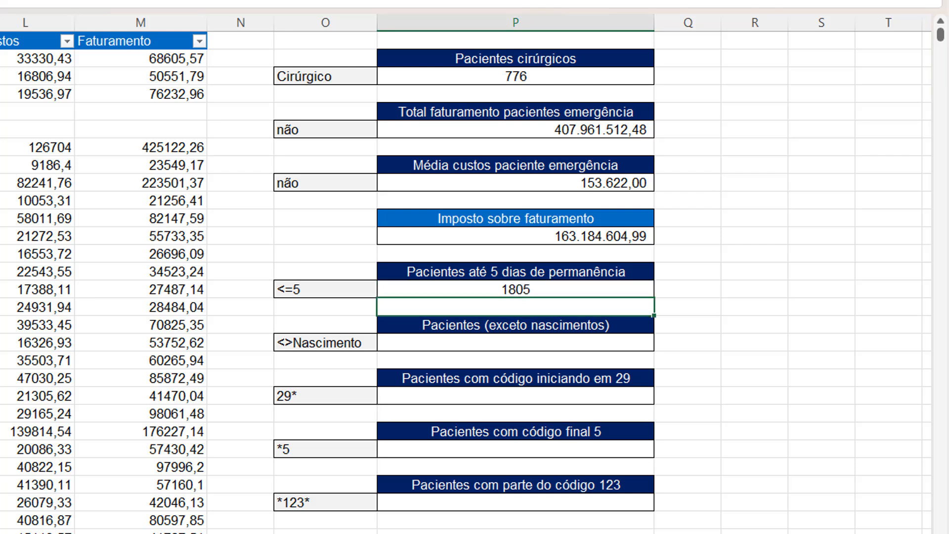
Replace the written criterion in the P15 CONT.SE formula with a reference to cell O15.
key(Up)
key(F2)
key(BackSpace)
key(BackSpace)
key(BackSpace)
key(BackSpace)
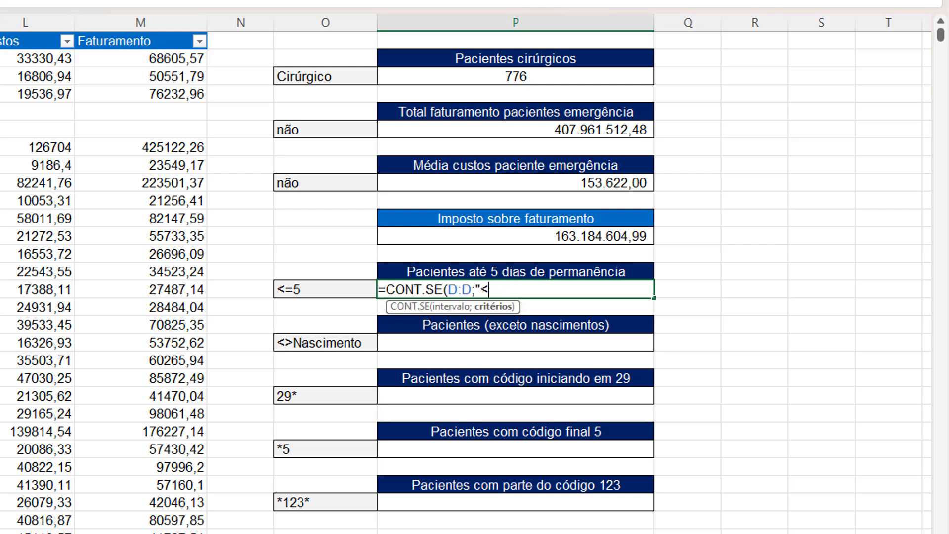
key(BackSpace)
key(BackSpace)
click(349, 292)
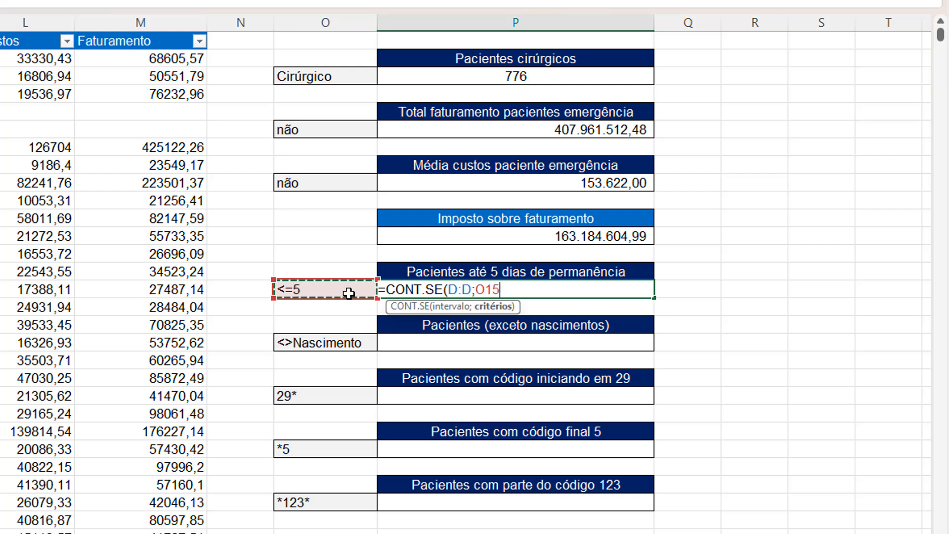
text())
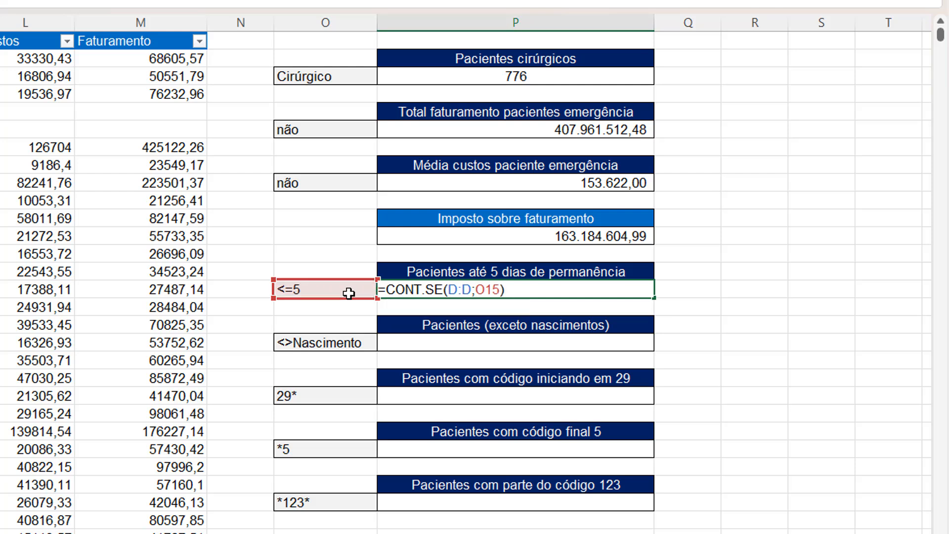
key(Return)
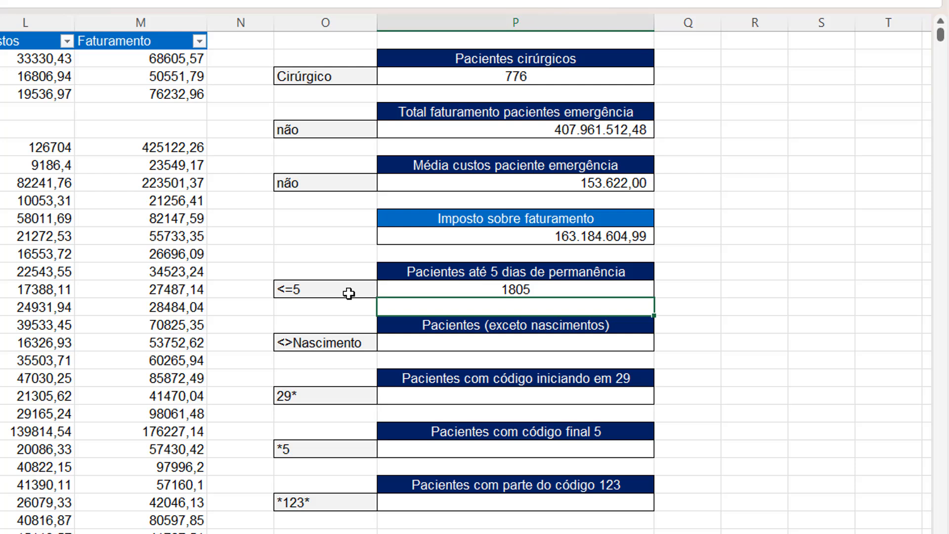
Test the length-of-stay count by changing the criterion in O15 to <=3, and undo that change.
double_click(349, 292)
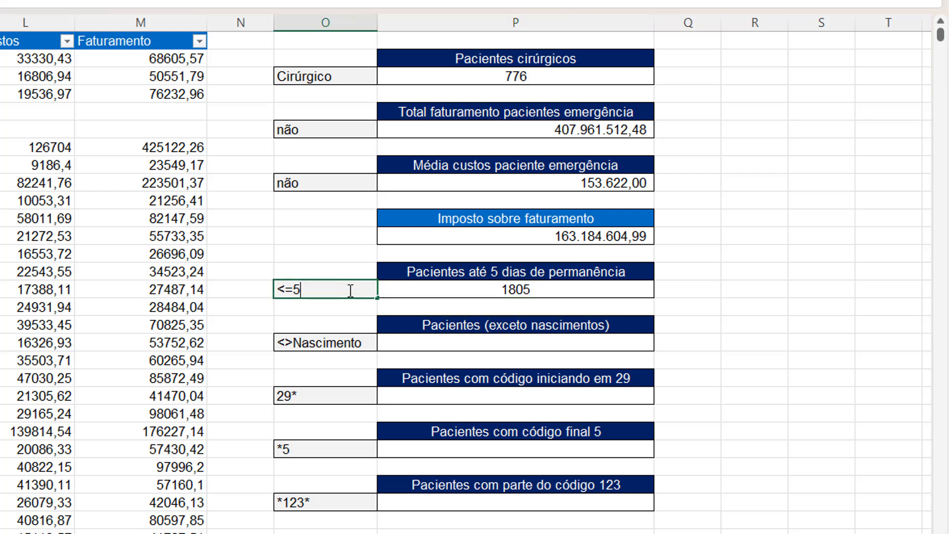
key(BackSpace)
text(3)
key(Return)
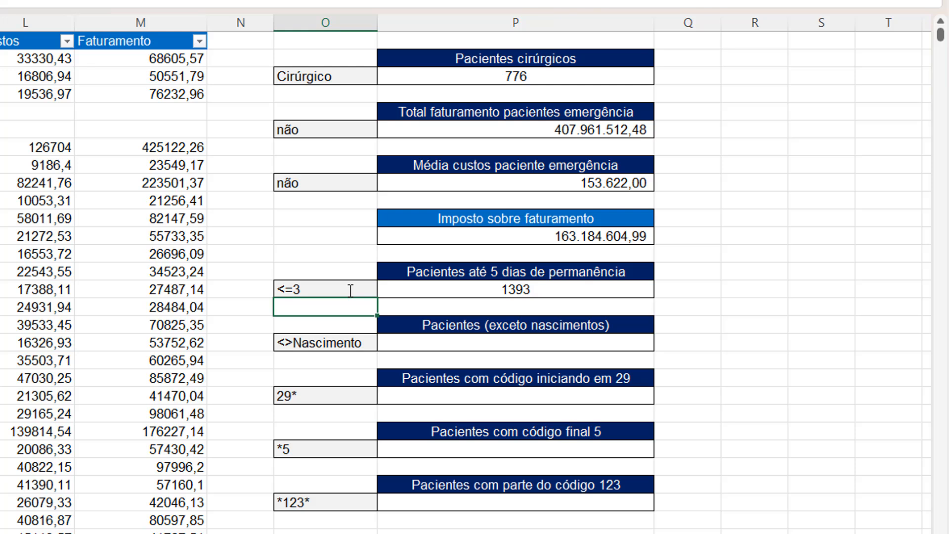
key(ctrl+z)
Change the heading in P17, above the cell for the exceto nascimentos count, to Pacientes que não Particulares.
key(Right)
key(Down)
key(Down)
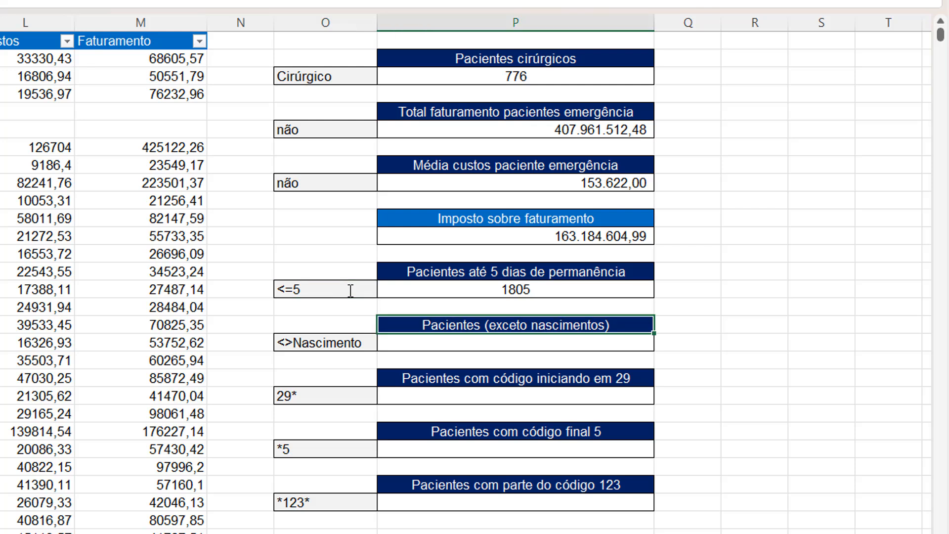
key(F2)
key(ctrl+shift+Left)
key(ctrl+shift+Left)
key(ctrl+shift+Left)
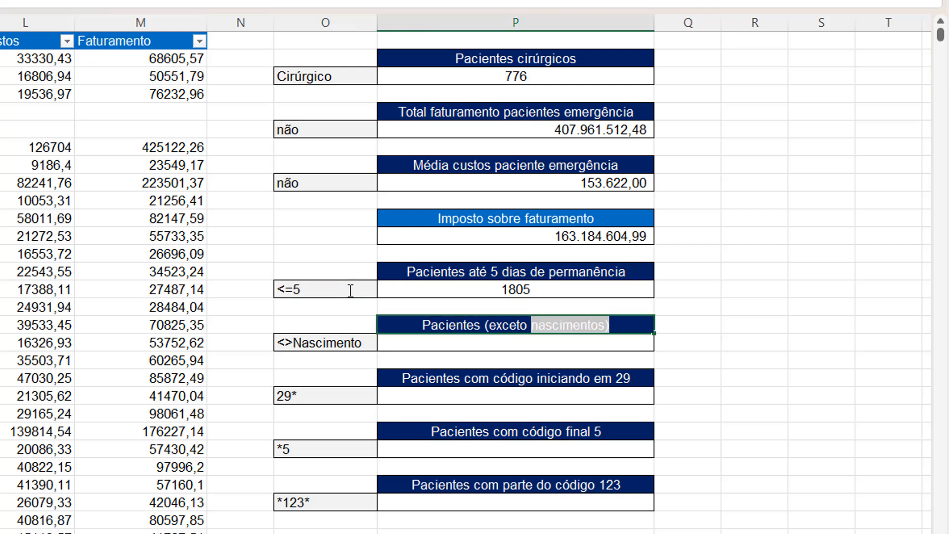
text(que não)
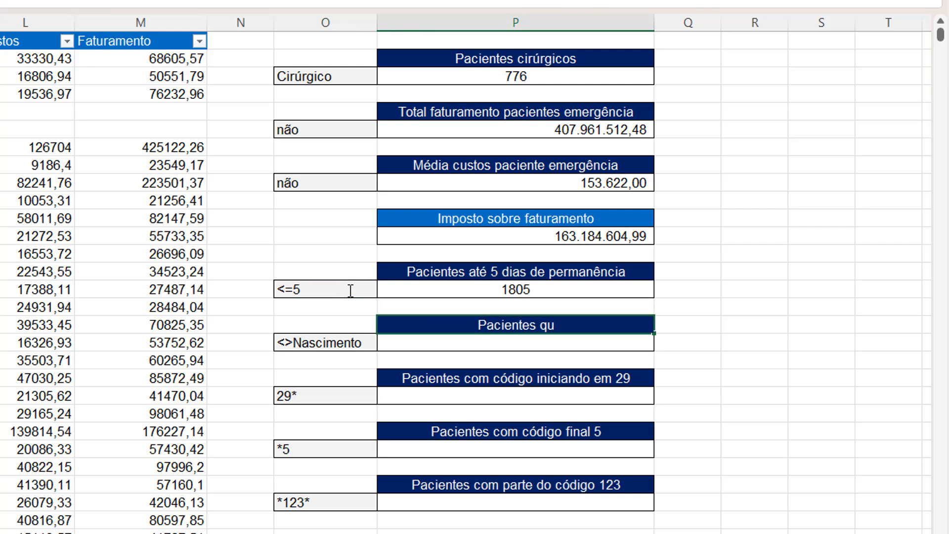
text( Particula)
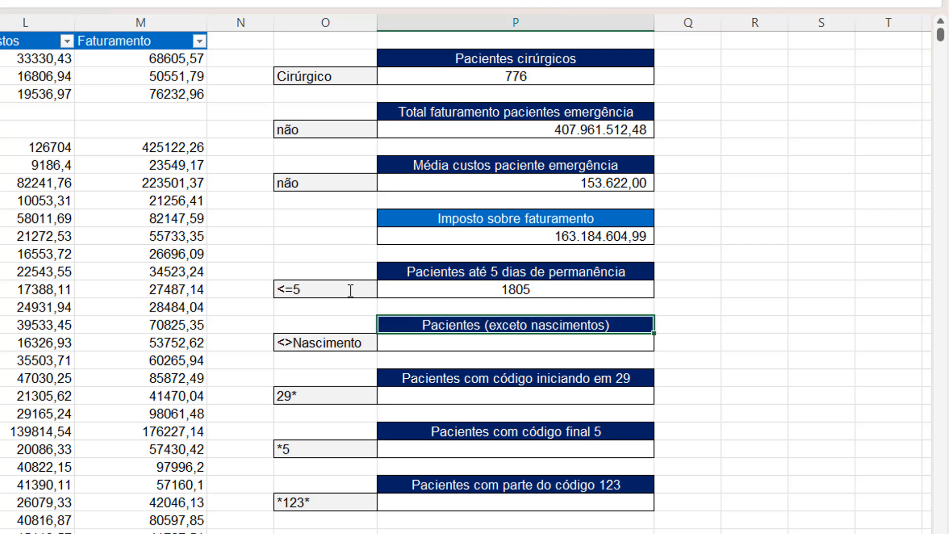
text(res)
key(Return)
key(Up)
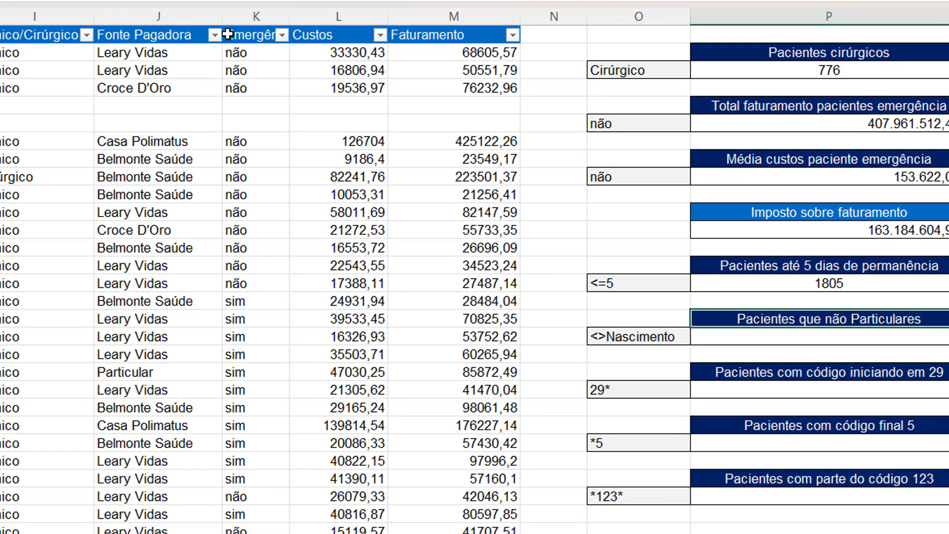
Examine the list of payers in the Fonte Pagadora column filter and close it without filtering.
click(214, 36)
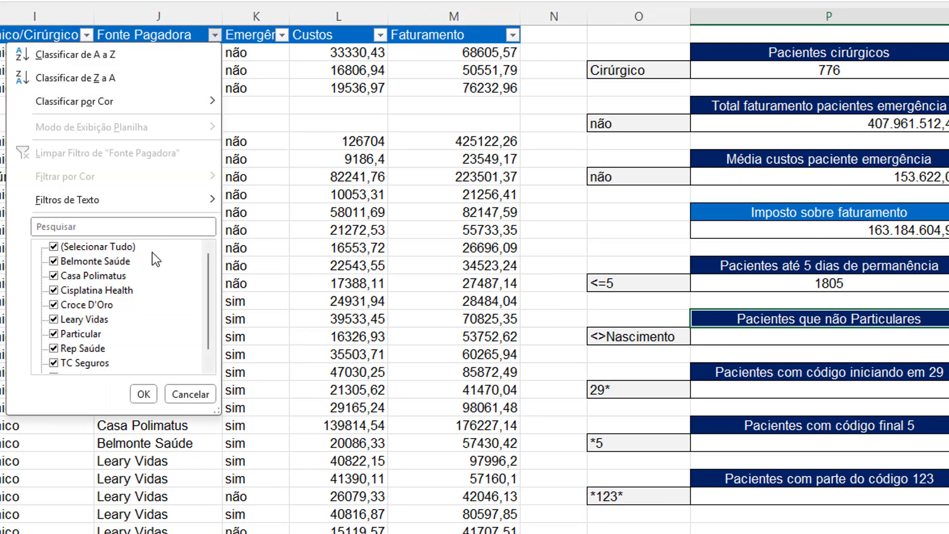
scroll(140, 255, down, 1)
scroll(138, 339, up, 1)
click(191, 394)
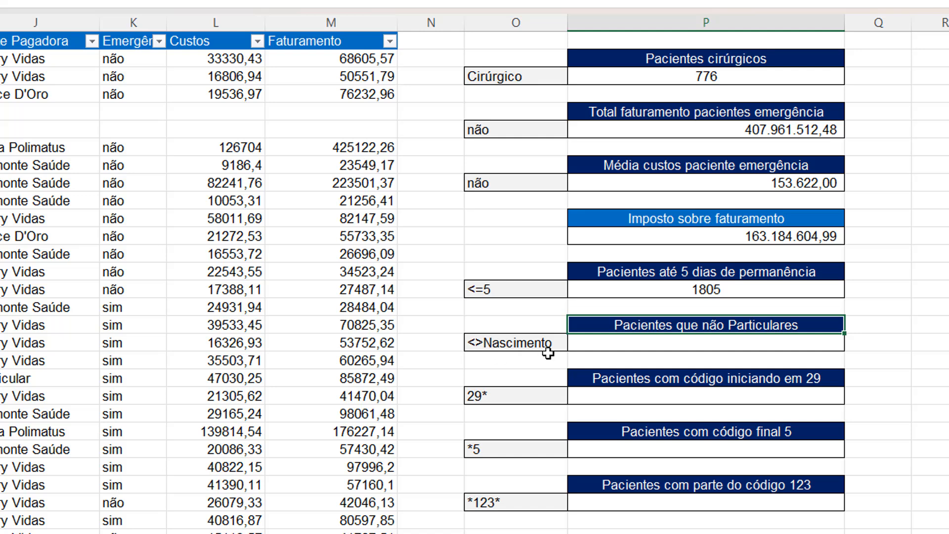
Count the non-private patients in P18 with CONT.SE over column J and the criterion "<>Particular".
click(646, 342)
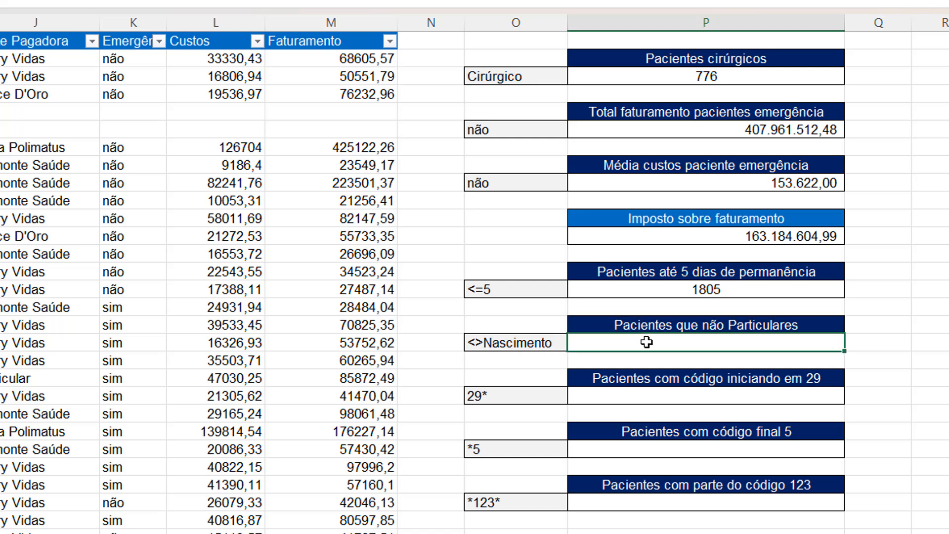
text(=CONT.SE()
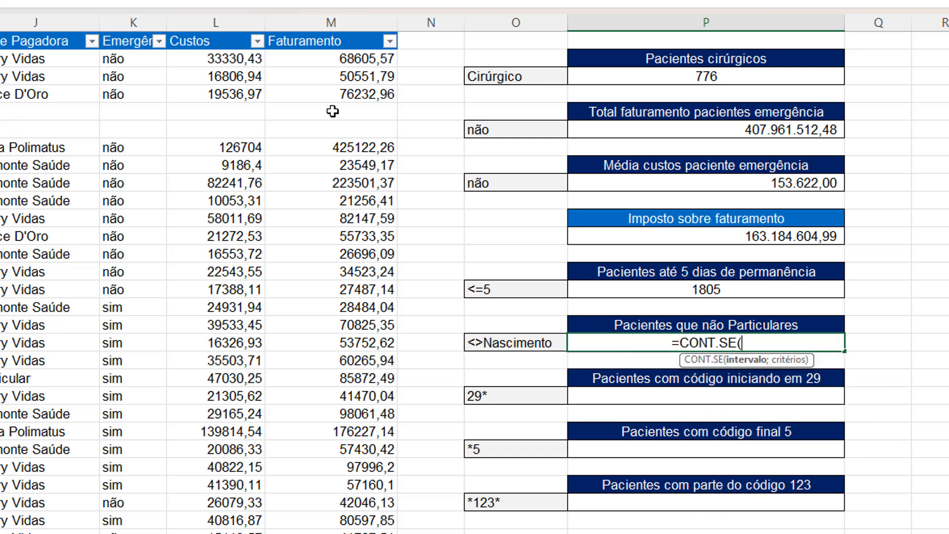
click(36, 23)
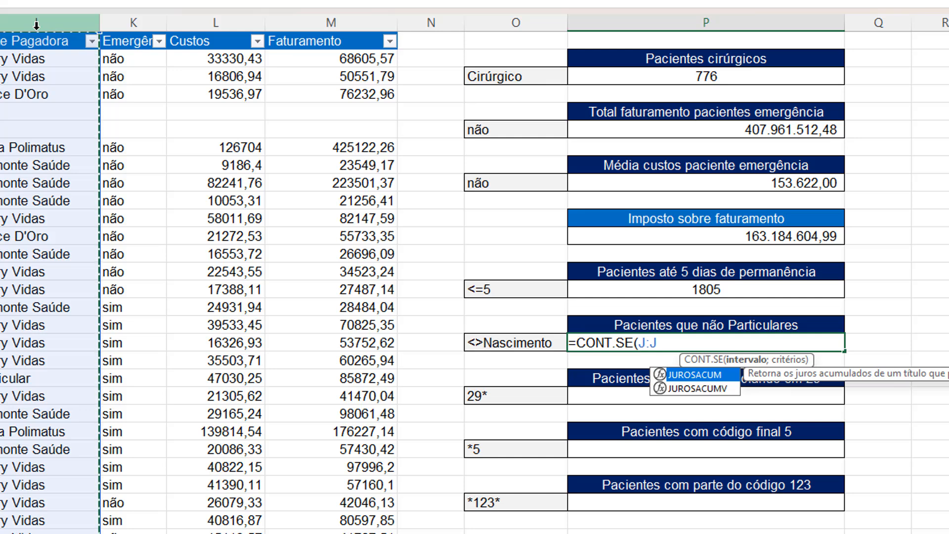
text(;"<>)
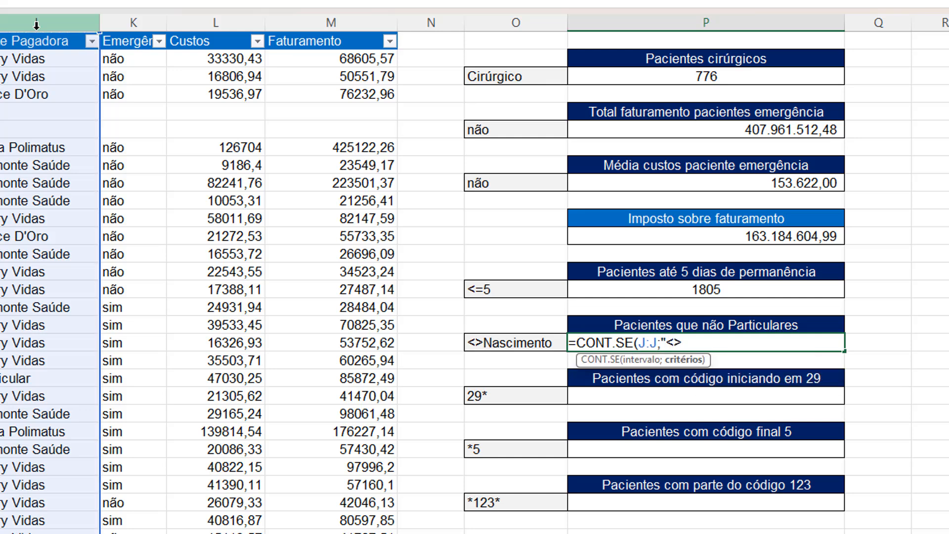
text(Particular"))
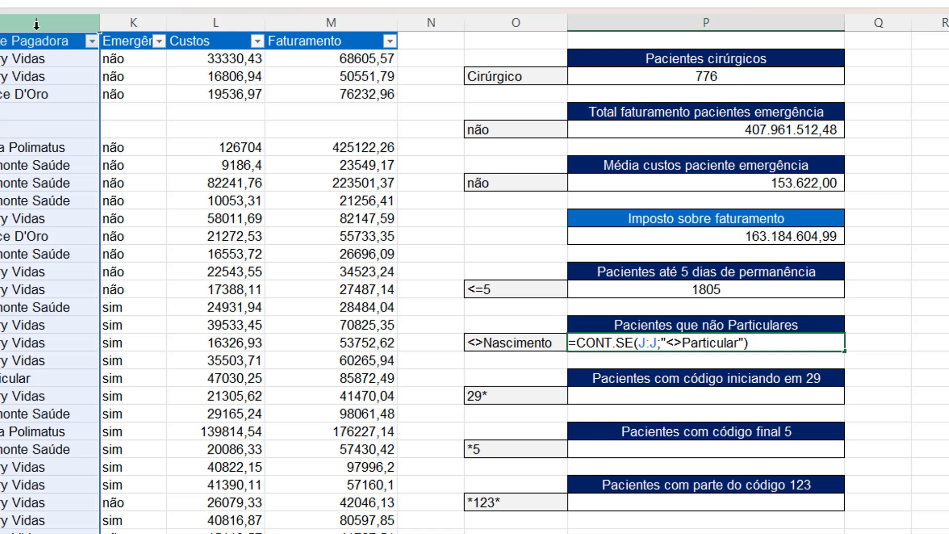
key(Return)
key(Up)
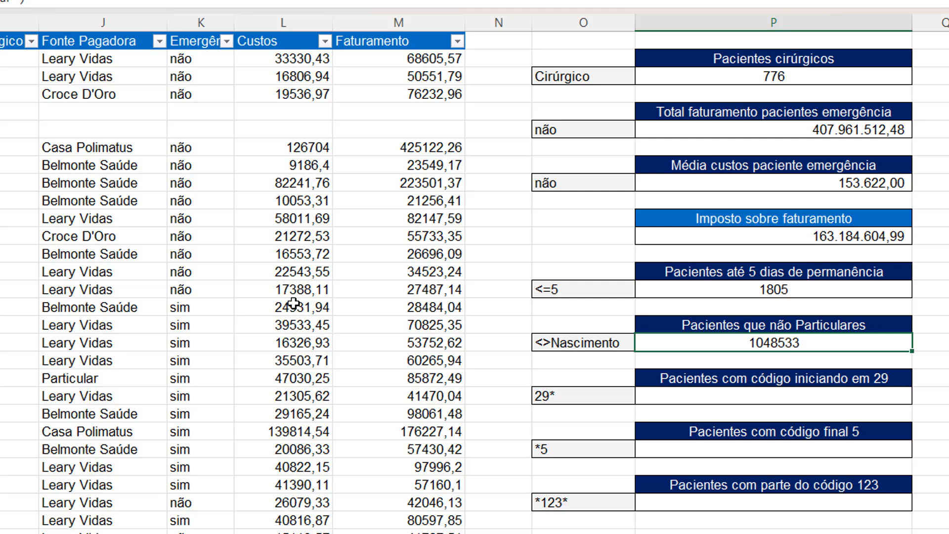
Examine the P18 count formula and the payer data in column J, including the empty cells below the last record.
double_click(771, 341)
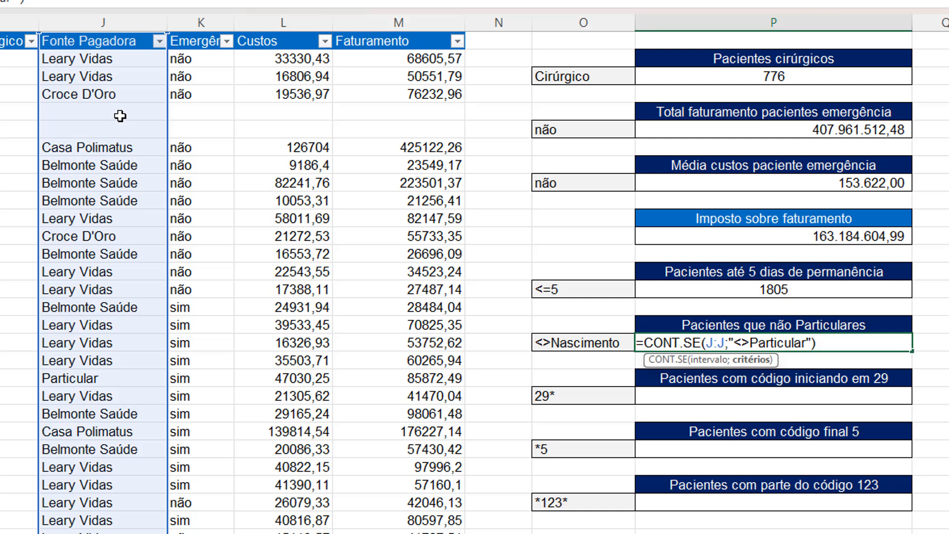
key(Escape)
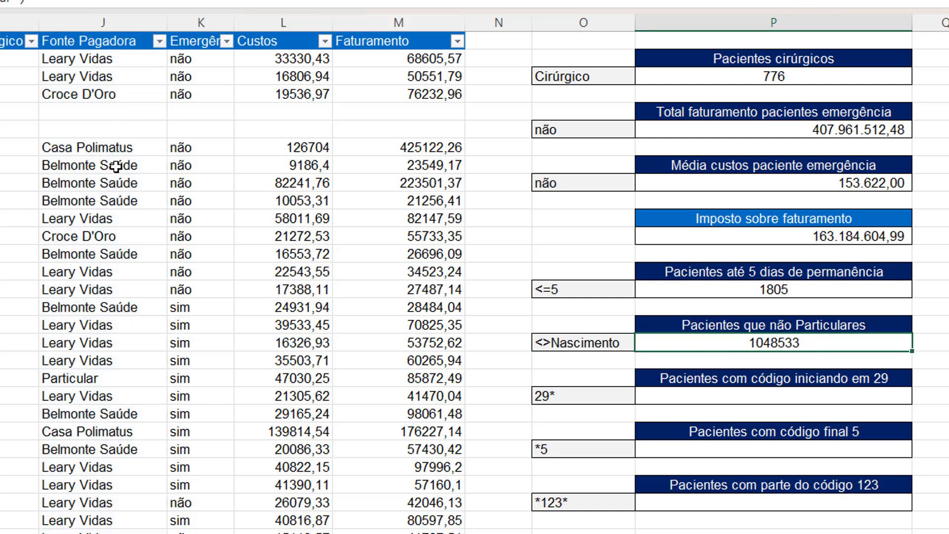
click(307, 384)
scroll(308, 385, down, 10)
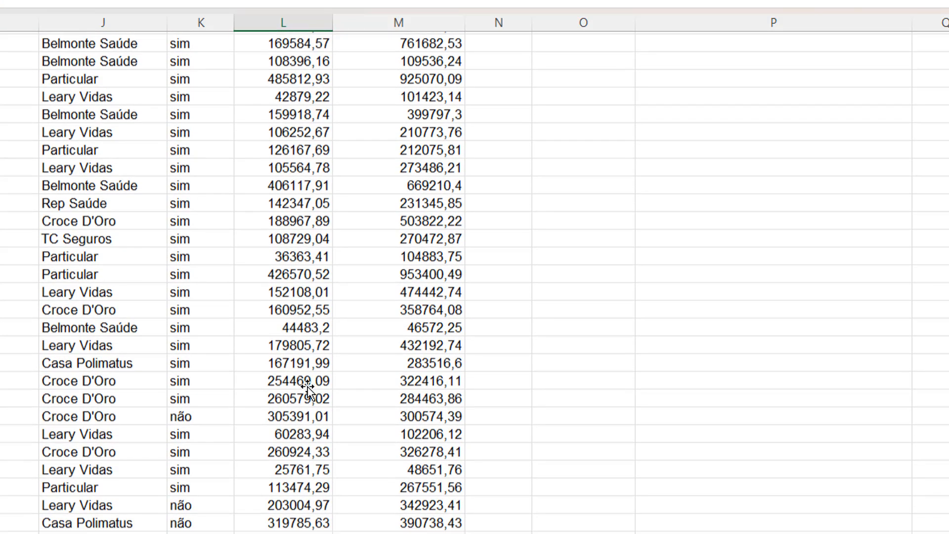
scroll(308, 387, down, 20)
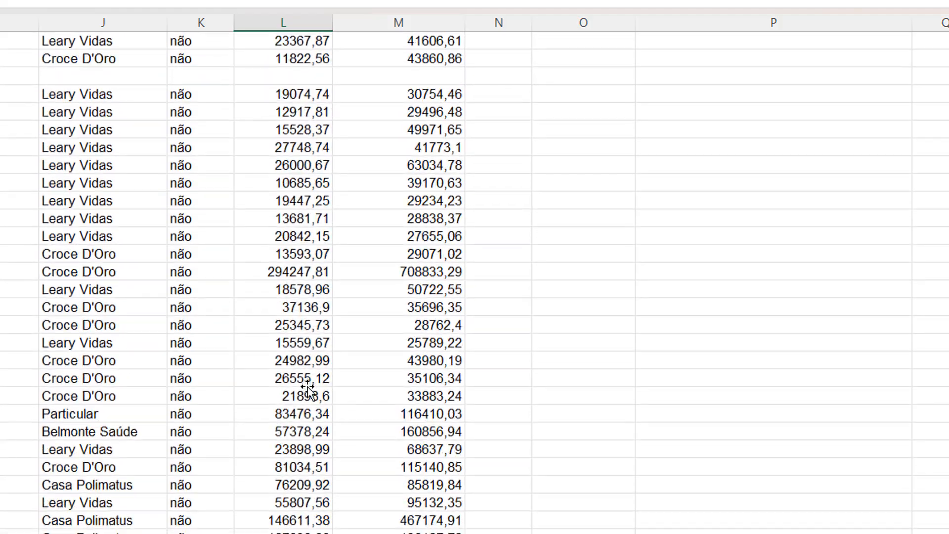
scroll(307, 387, down, 20)
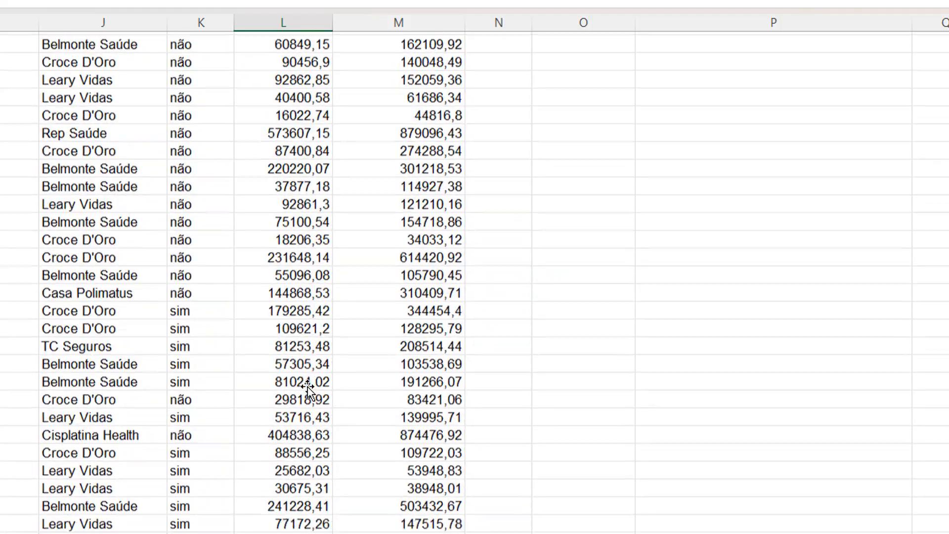
scroll(307, 387, down, 20)
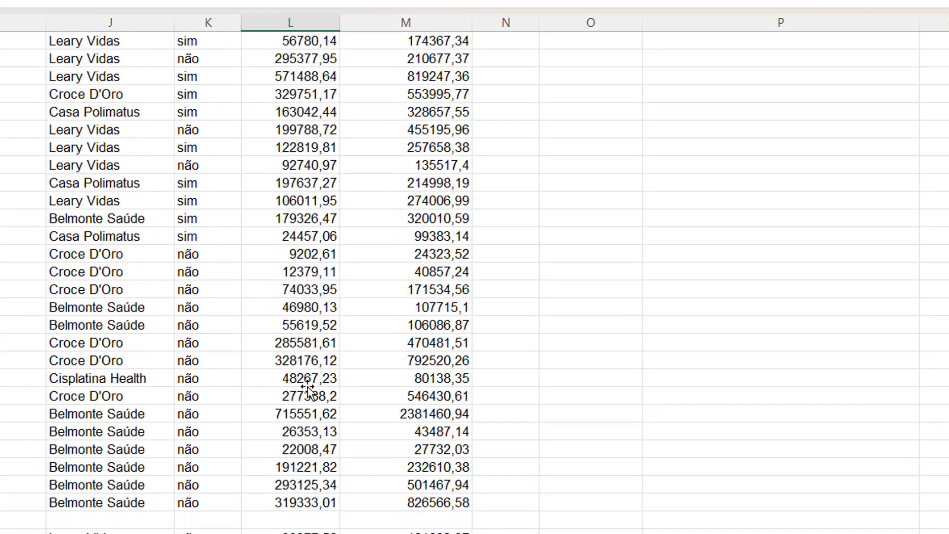
scroll(307, 387, down, 15)
key(Left)
key(Left)
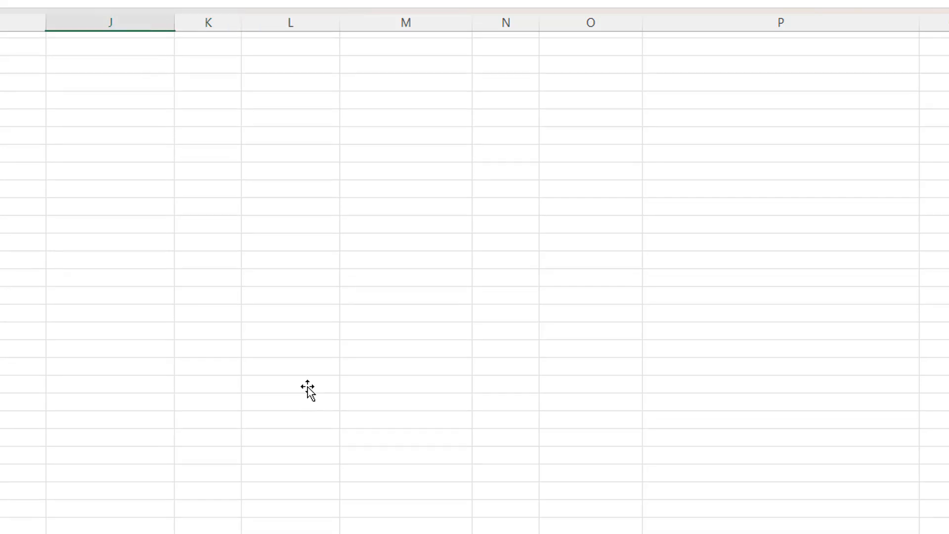
key(ctrl+Up)
key(Down)
key(Down)
key(Down)
key(Down)
key(Down)
key(Down)
key(Down)
key(Down)
key(Down)
key(Down)
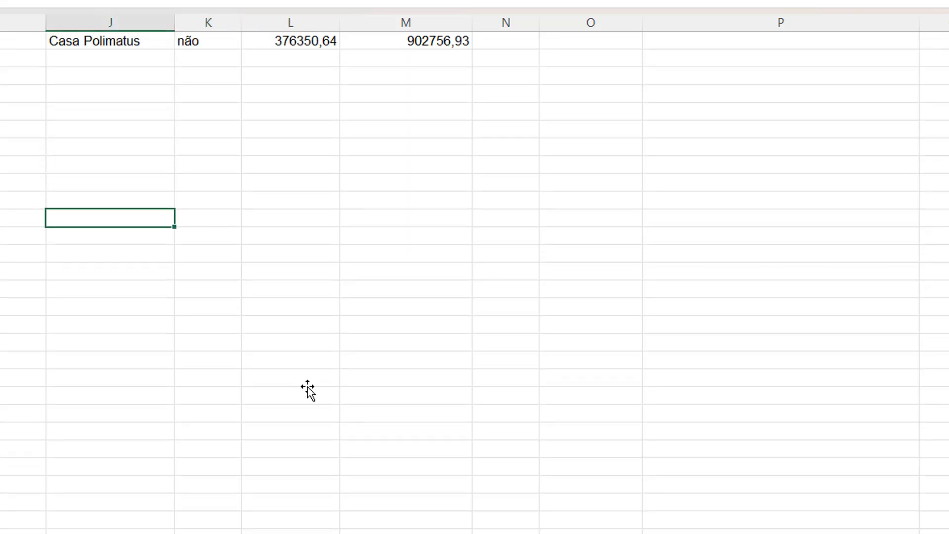
key(Down)
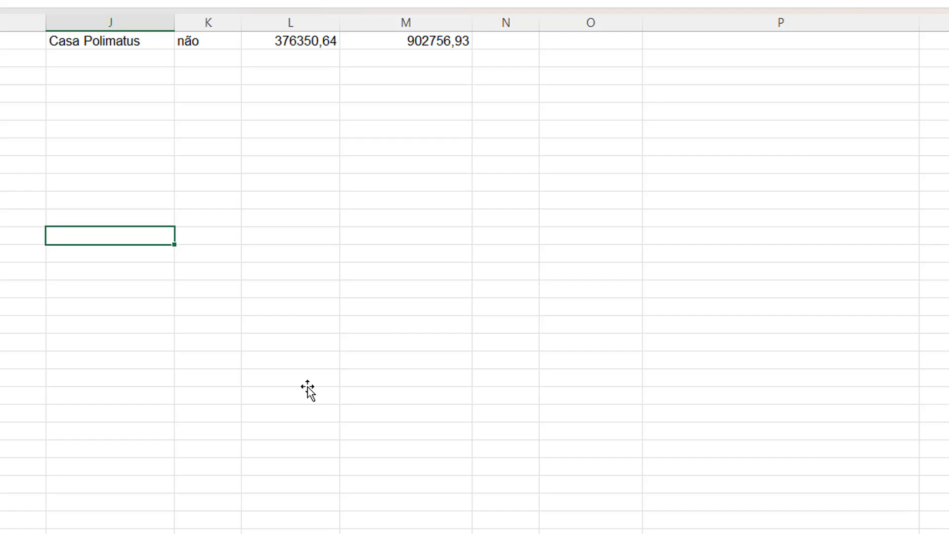
key(ctrl+Up)
key(Left)
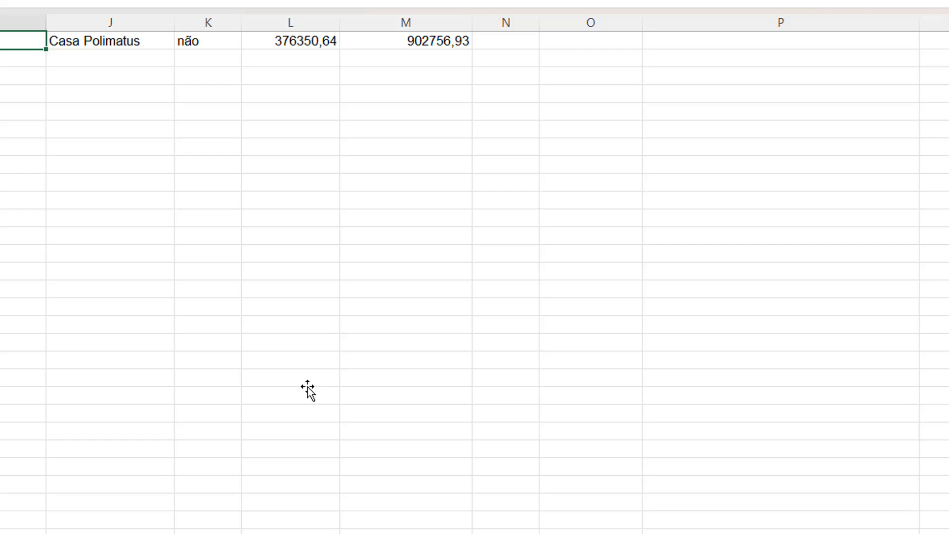
key(ctrl+Up)
key(ctrl+Up)
key(ctrl+Up)
key(ctrl+Up)
key(ctrl+Up)
key(ctrl+Up)
key(ctrl+Up)
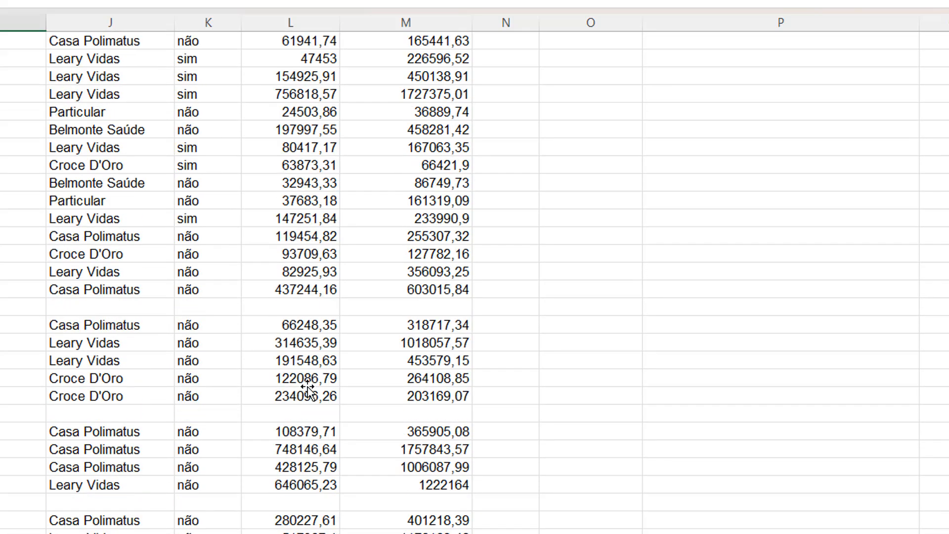
key(ctrl+Up)
key(ctrl+Up)
key(Down)
key(Down)
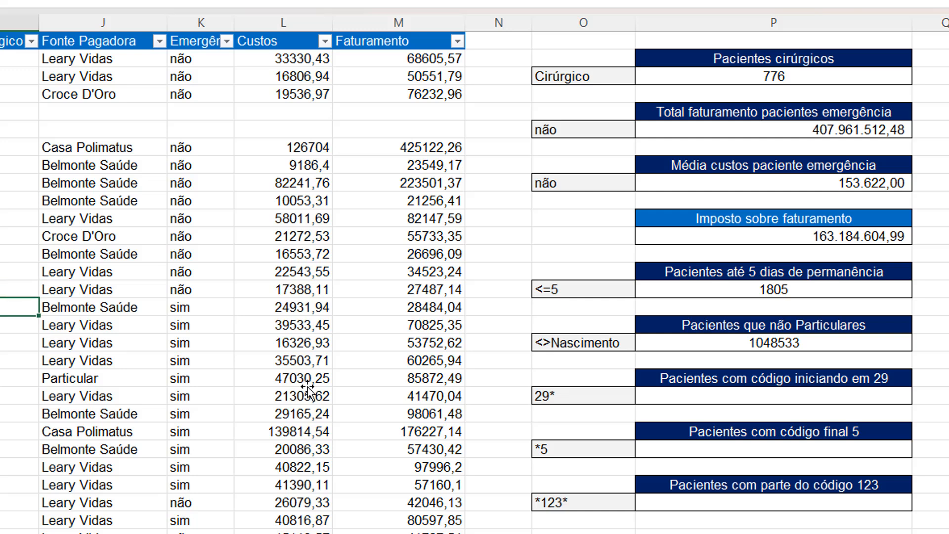
Change the function in the P18 formula for non-private patients to CONT.SES.
key(Right)
key(Right)
key(Right)
key(Right)
key(Right)
key(Right)
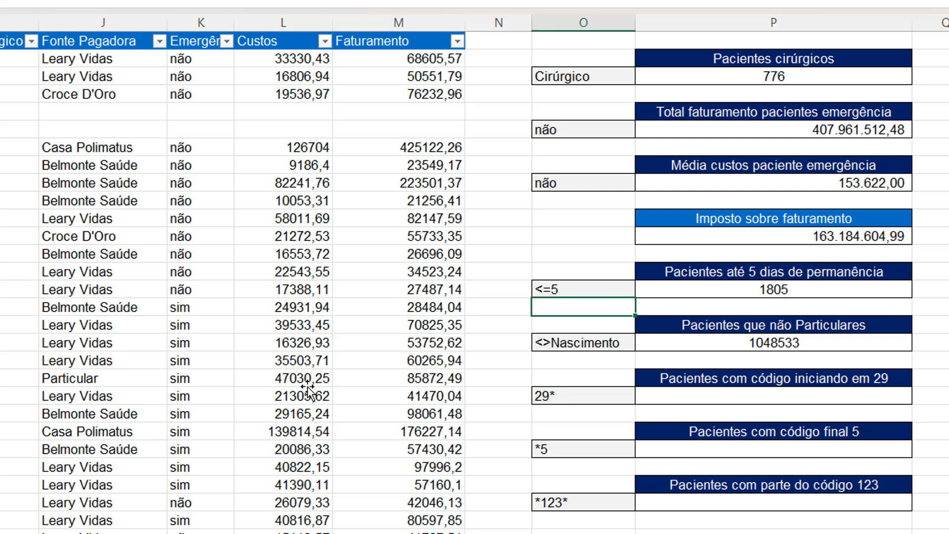
key(Down)
key(Down)
key(Down)
key(Down)
key(Up)
key(Up)
key(Right)
key(F2)
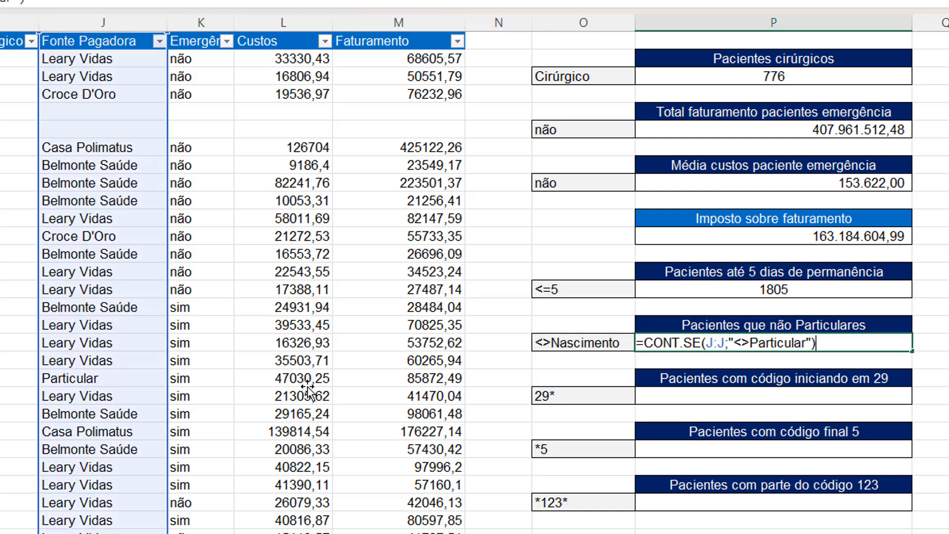
key(Left)
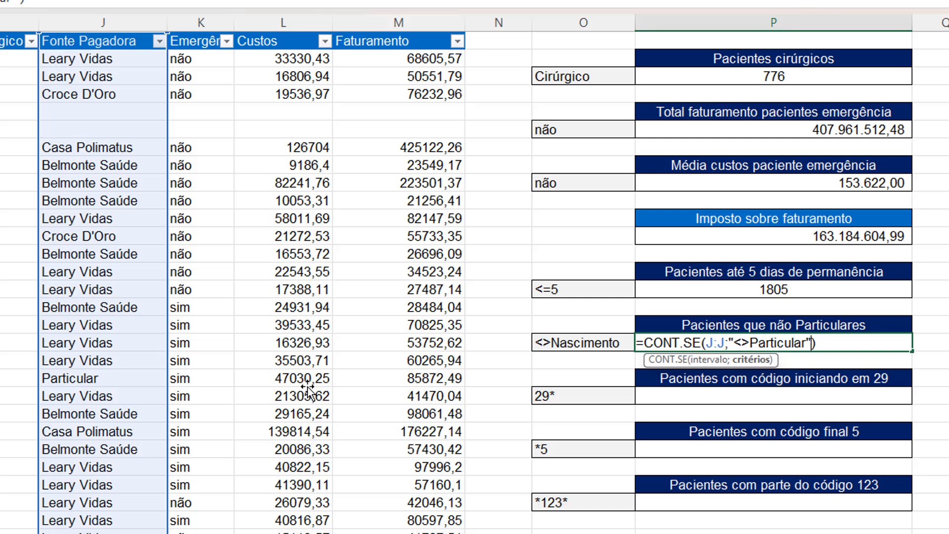
key(Left)
key(Left)
key(Left)
key(Left)
key(Left)
key(Left)
key(Left)
key(Left)
key(Left)
key(Left)
key(Left)
key(Left)
key(Left)
key(Left)
key(Left)
key(Left)
key(Left)
key(Left)
key(Left)
key(Left)
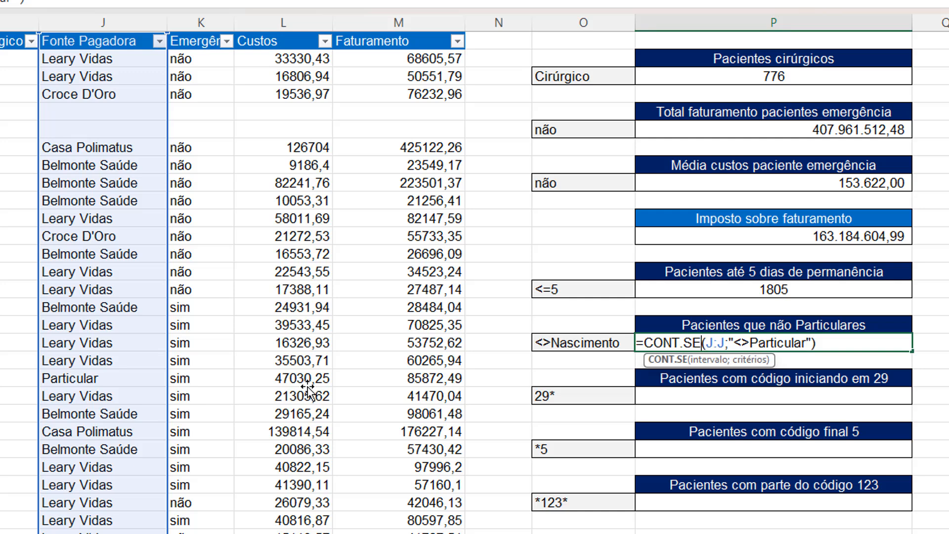
text(S)
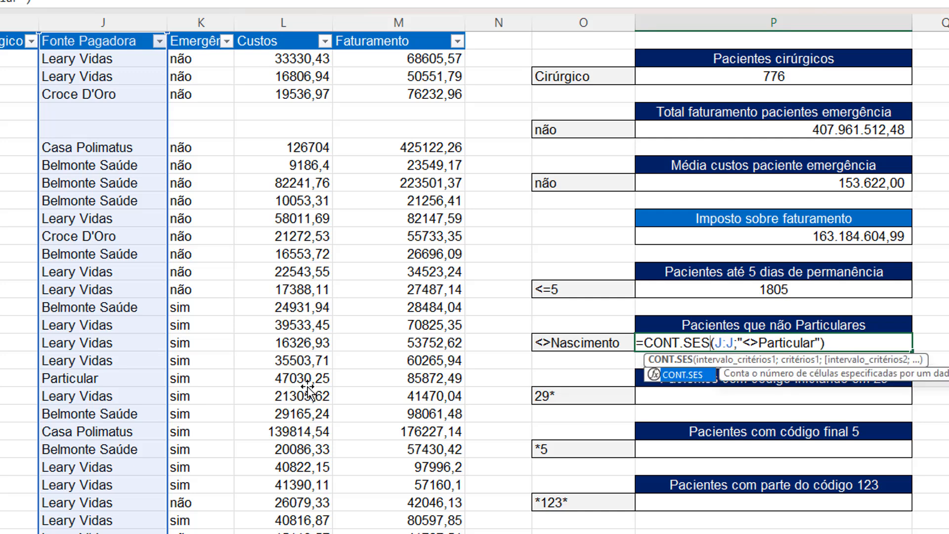
key(shift+Left)
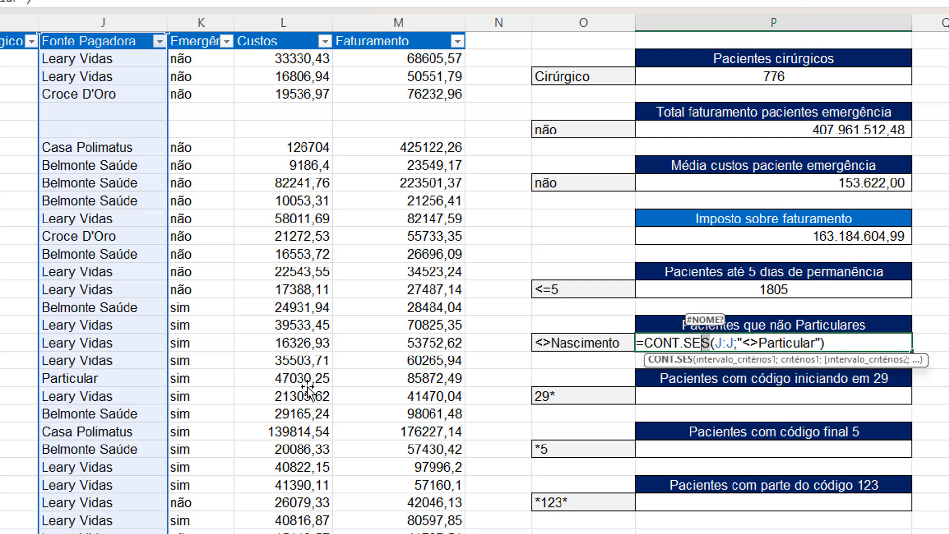
Add a second range and criterion to the P18 formula, column J with "<>", to exclude blank cells.
click(822, 344)
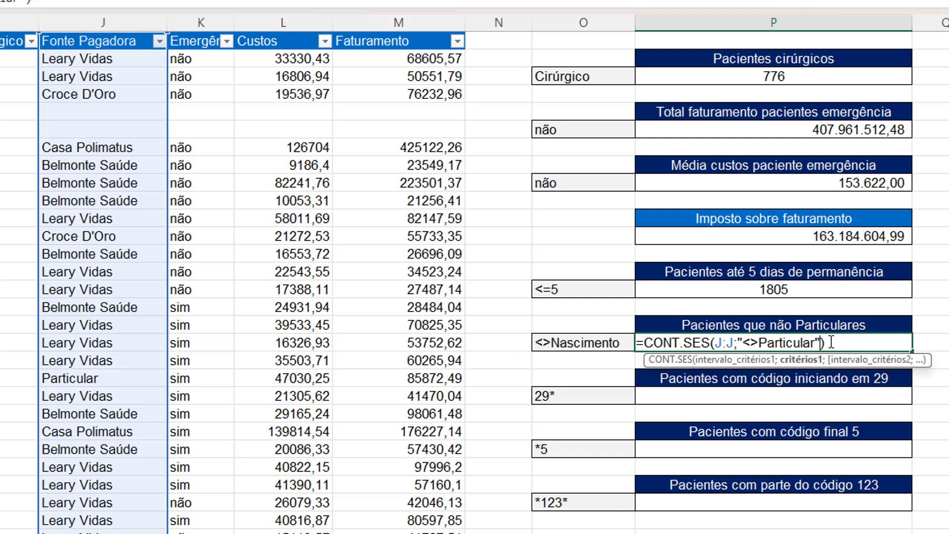
text(;)
click(136, 22)
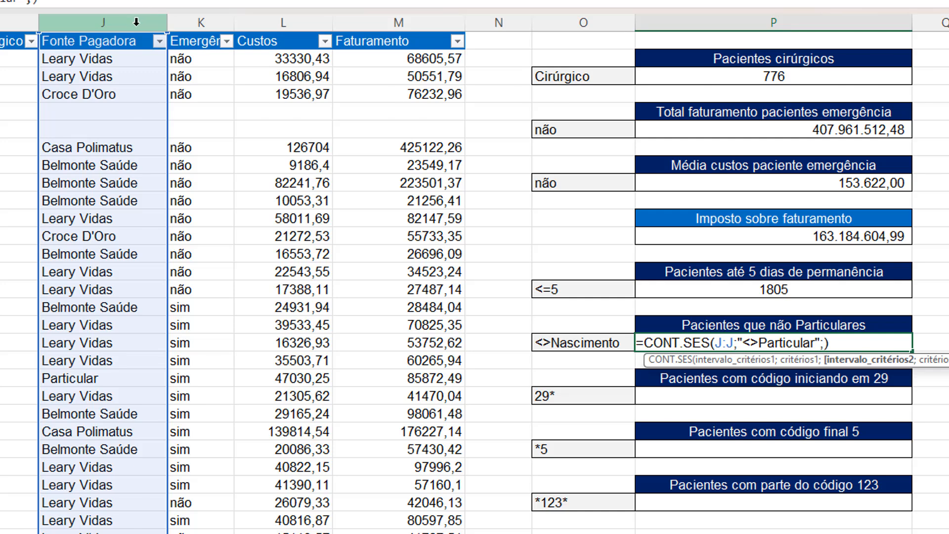
text(;<)
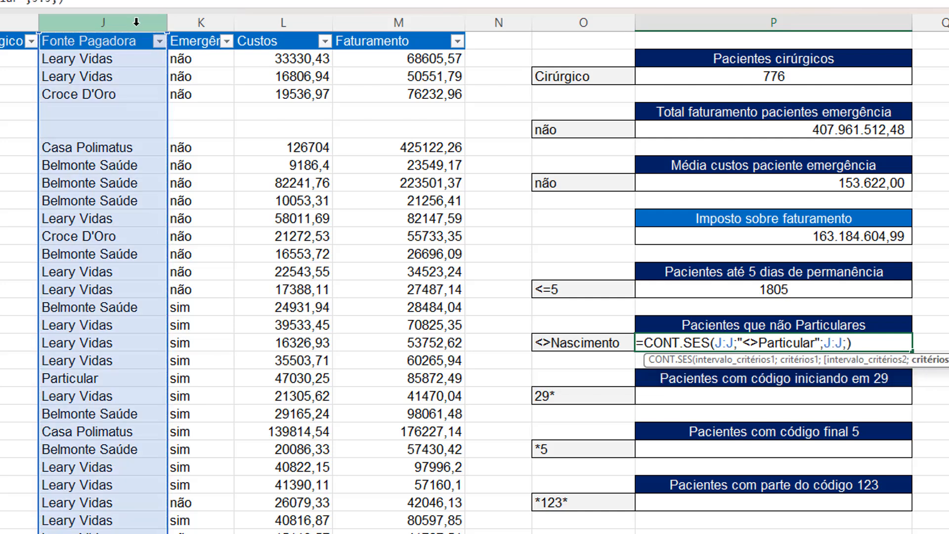
key(BackSpace)
text("<>")
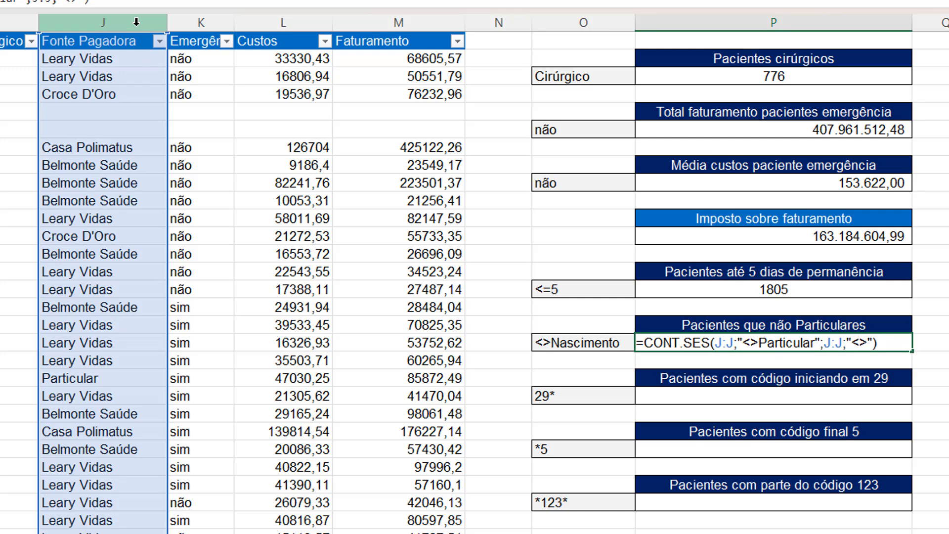
key(Left)
key(Left)
key(Right)
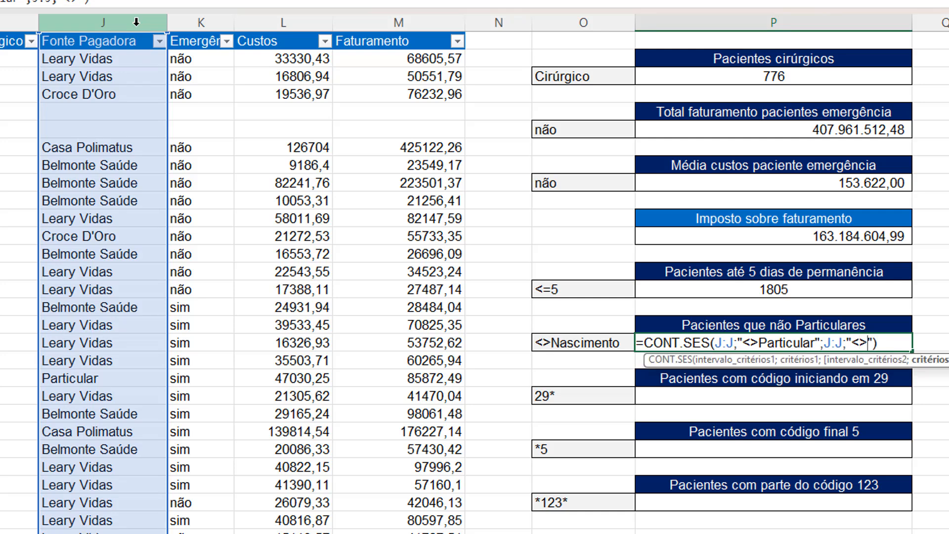
key(Left)
key(Left)
key(Left)
key(Left)
key(Left)
key(Left)
key(Left)
key(Left)
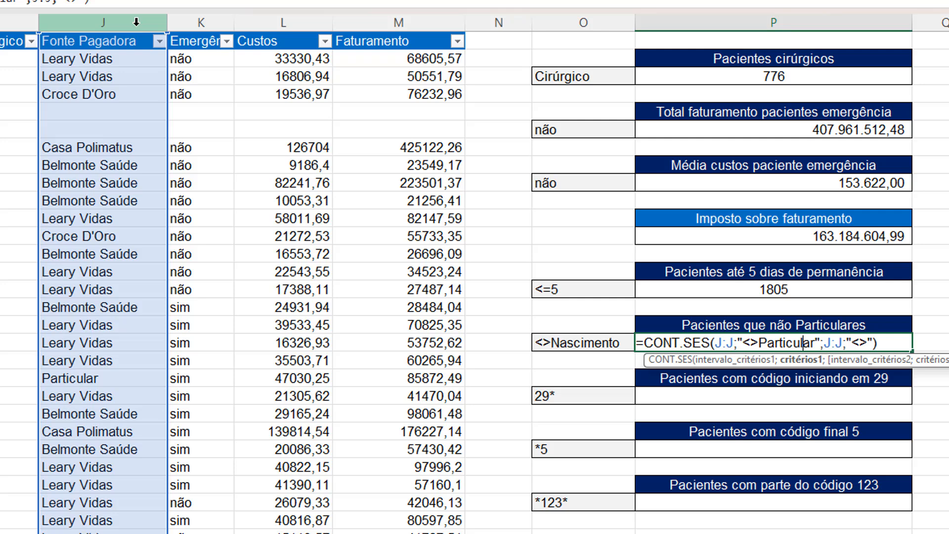
key(Return)
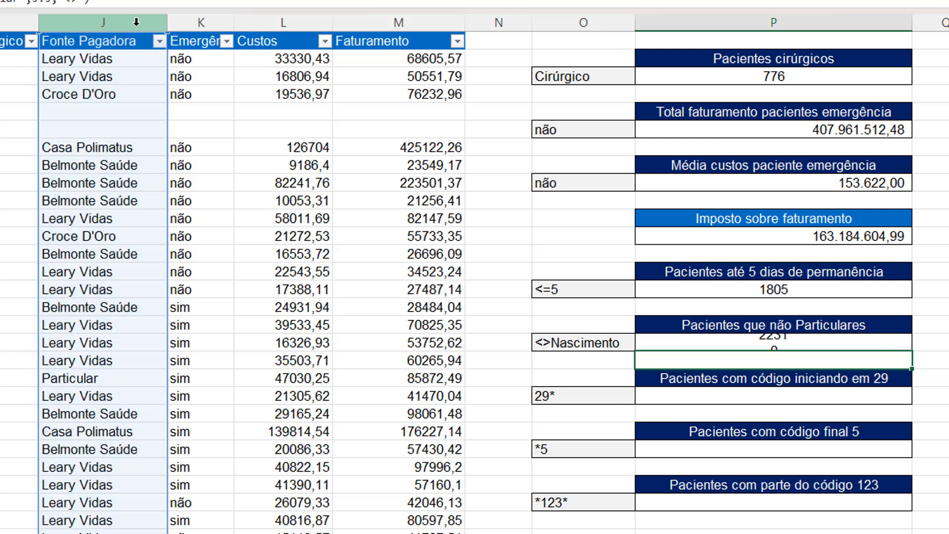
Change the criterion text in O18 to <>Particular.
key(Up)
key(Left)
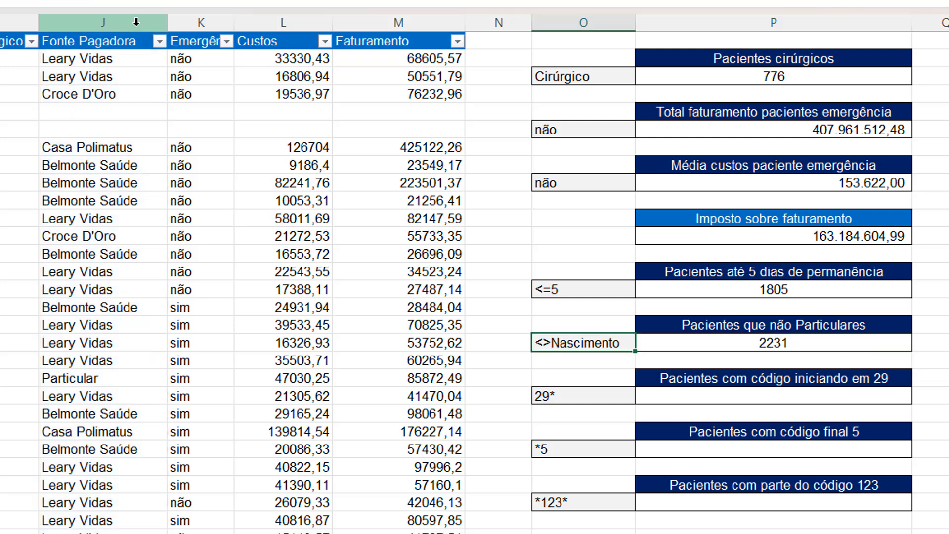
key(F2)
key(ctrl+shift+Left)
text(Particp)
key(BackSpace)
text(ular)
key(Return)
Replace the written first criterion in the P18 CONT.SES formula with a reference to cell O18.
key(Up)
key(Right)
key(F2)
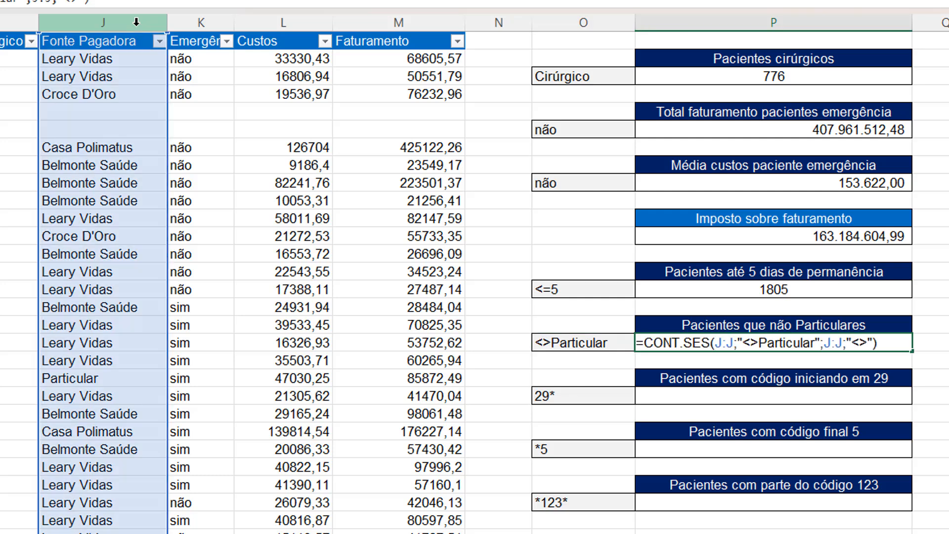
key(Left)
key(Left)
key(Left)
key(Left)
key(Left)
key(Left)
key(Left)
key(Left)
key(Left)
key(Left)
key(Left)
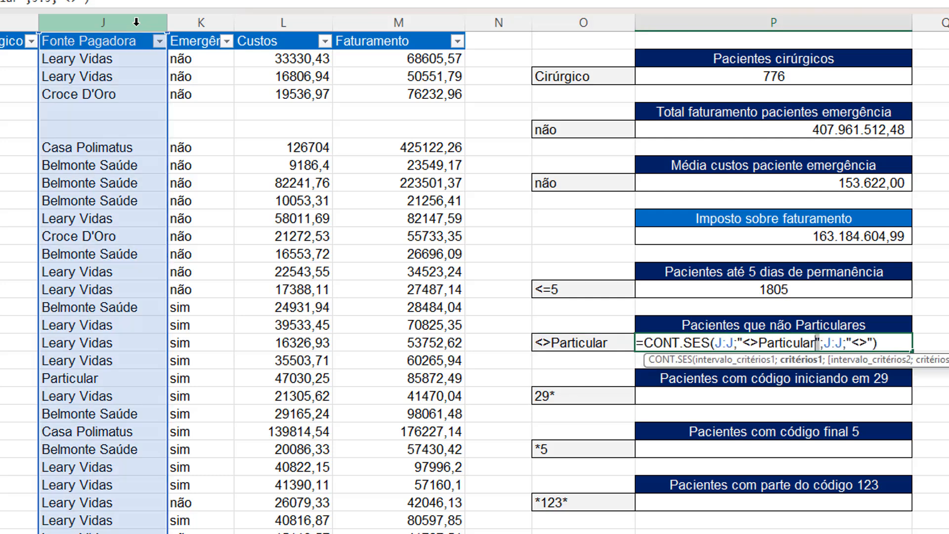
key(shift+Left)
key(shift+Left)
key(shift+Left)
key(shift+Left)
key(shift+Left)
key(shift+Left)
key(shift+Left)
key(shift+Left)
key(shift+Left)
key(shift+Left)
key(shift+Left)
key(shift+Left)
key(shift+Left)
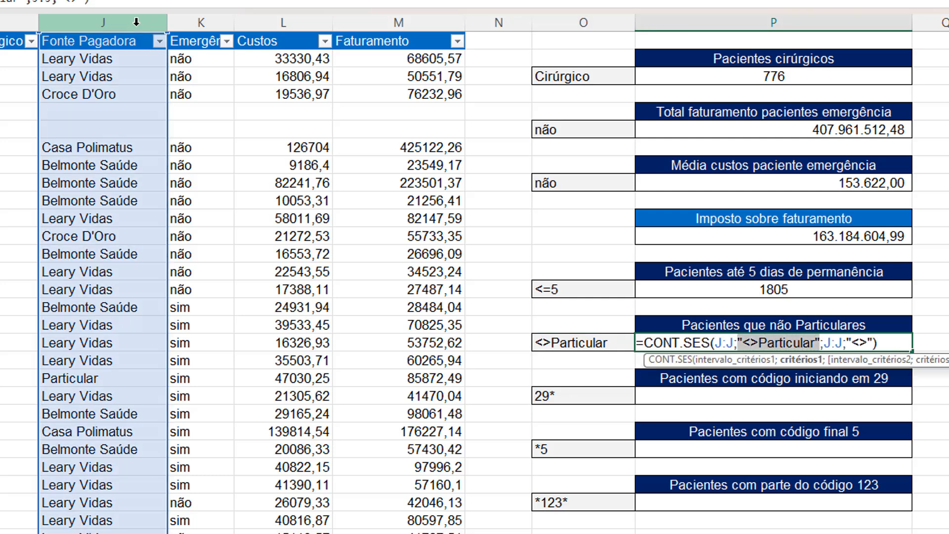
key(Delete)
click(553, 342)
key(Return)
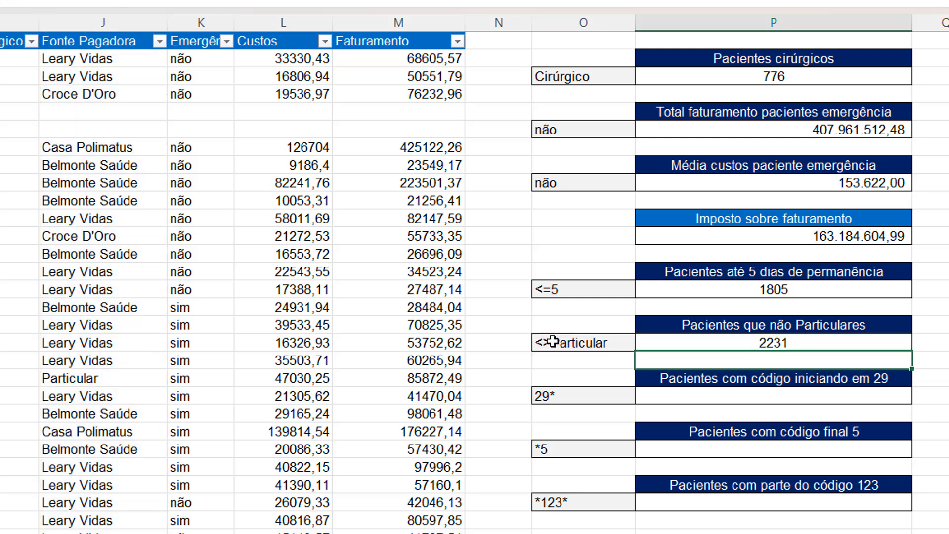
Start a CONT.SE formula in P21, under "Pacientes com código iniciando em 29", with all of column A as its range.
key(Down)
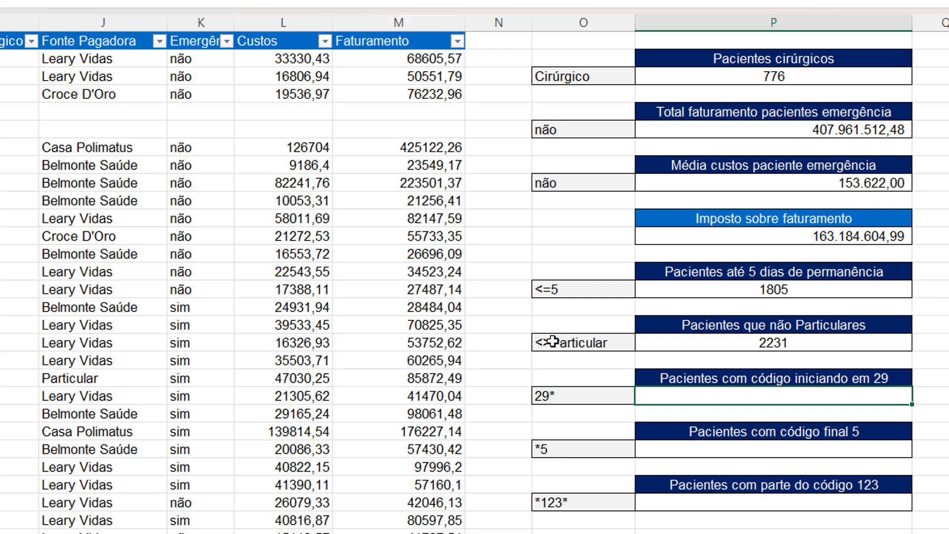
key(Left)
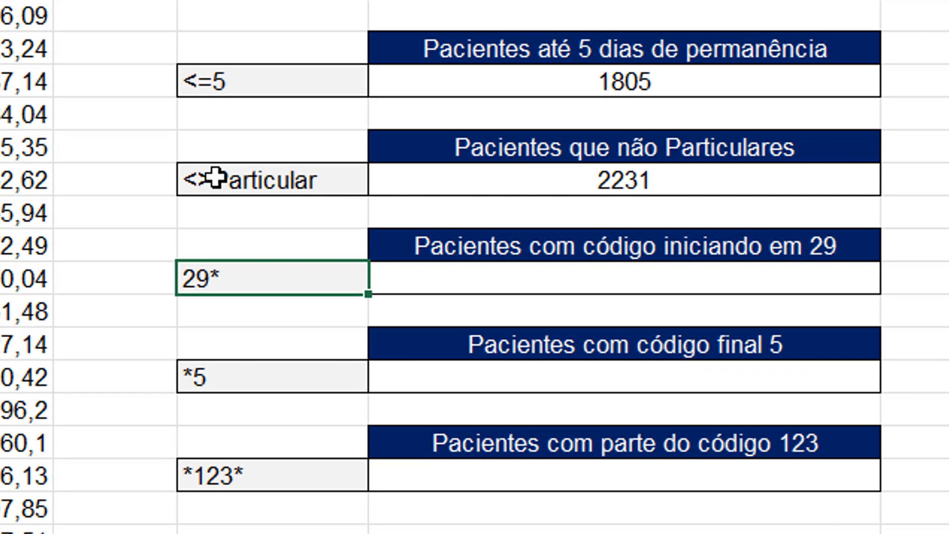
key(Right)
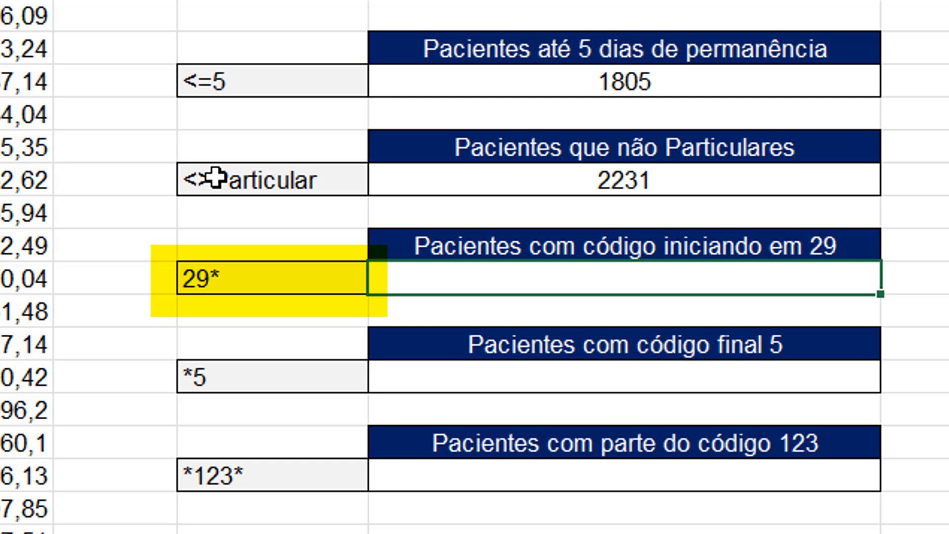
text(=)
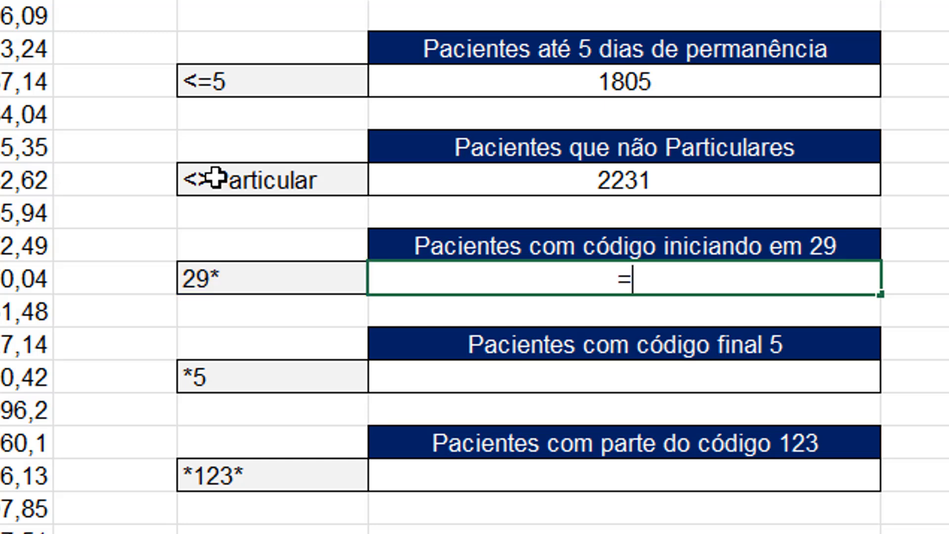
text(COO)
key(BackSpace)
text(N)
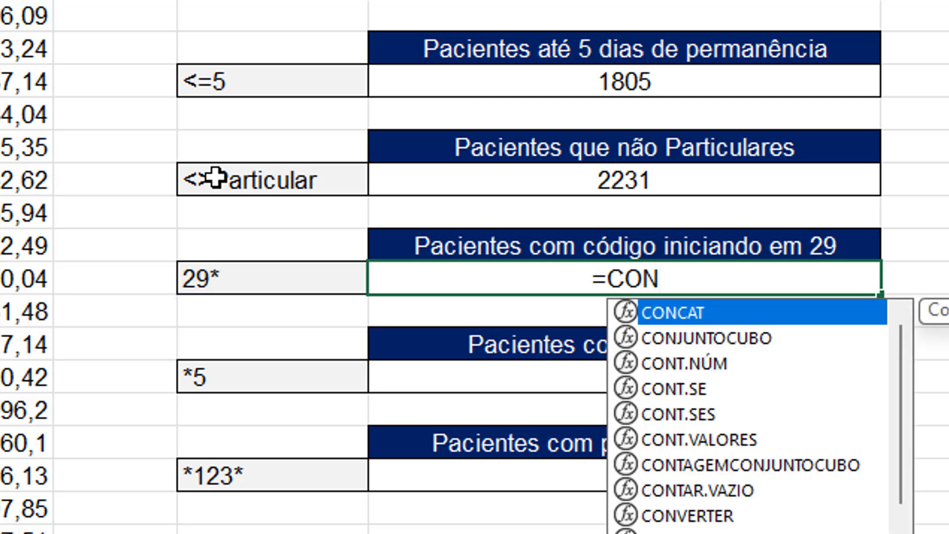
text(T.SE()
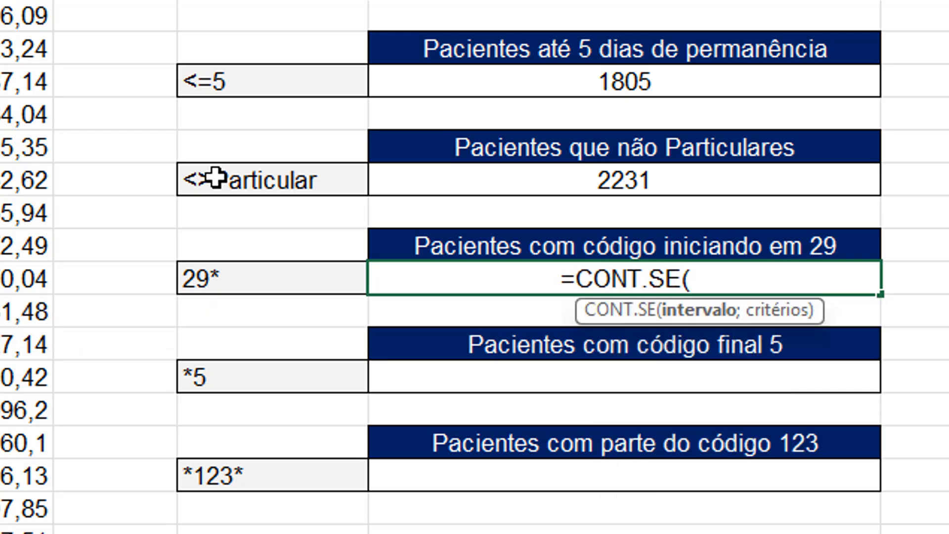
key(Left)
key(Left)
key(Left)
key(Left)
key(Left)
key(Left)
key(Left)
key(Left)
key(Left)
key(Left)
key(Left)
key(Left)
key(Left)
key(Left)
key(Left)
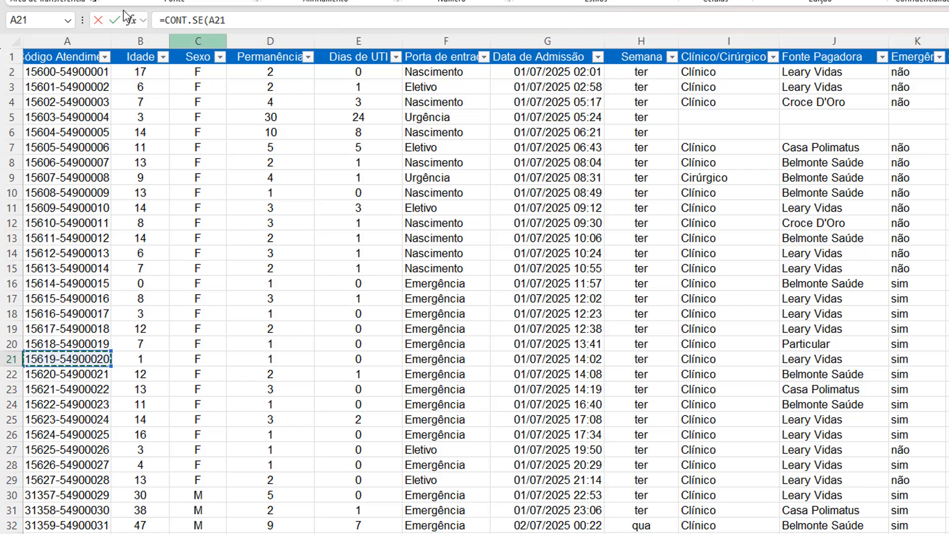
click(69, 38)
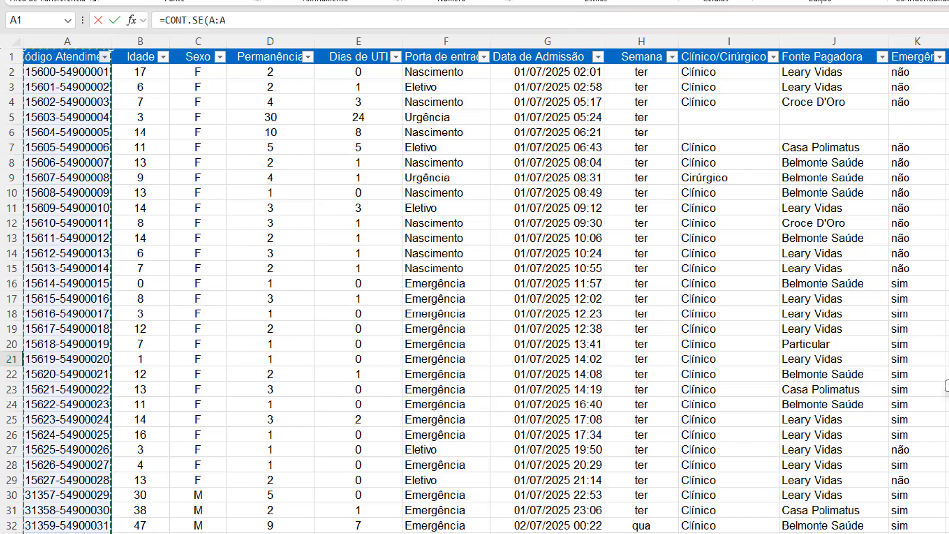
Complete the P21 CONT.SE formula with cell O21 as its criterion.
scroll(474, 286, right, 6)
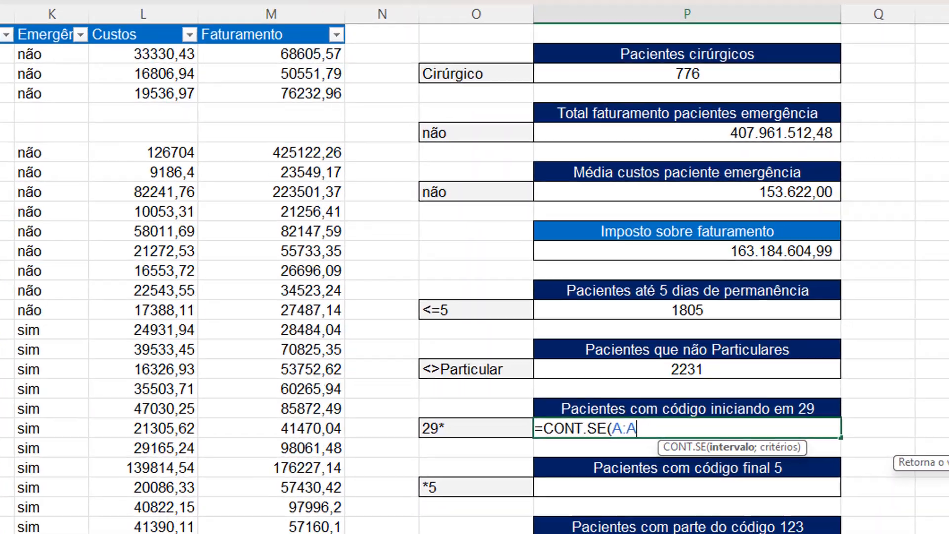
text(;)
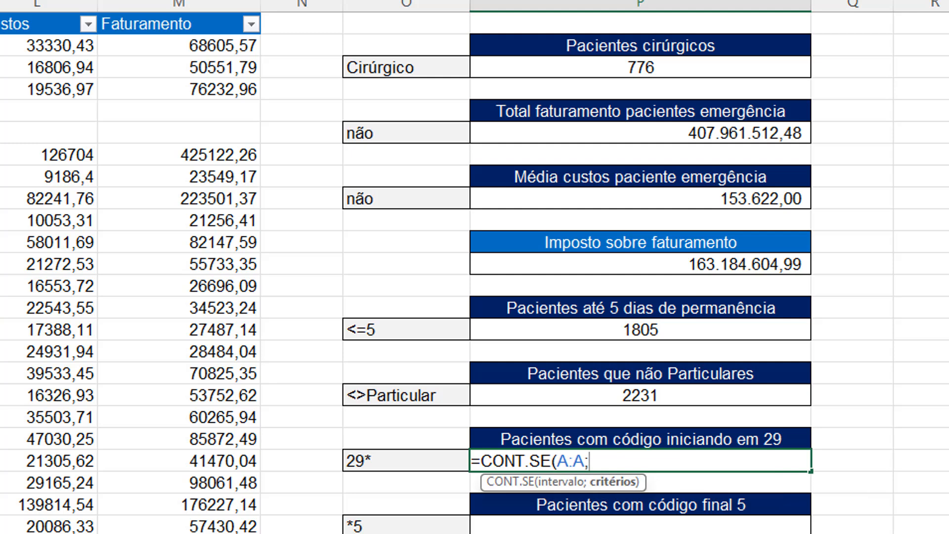
click(448, 460)
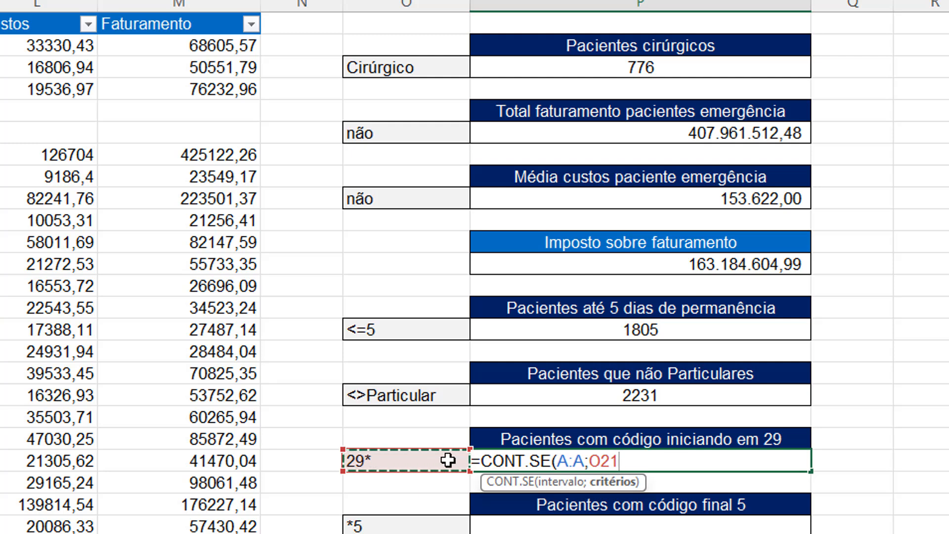
text())
key(Return)
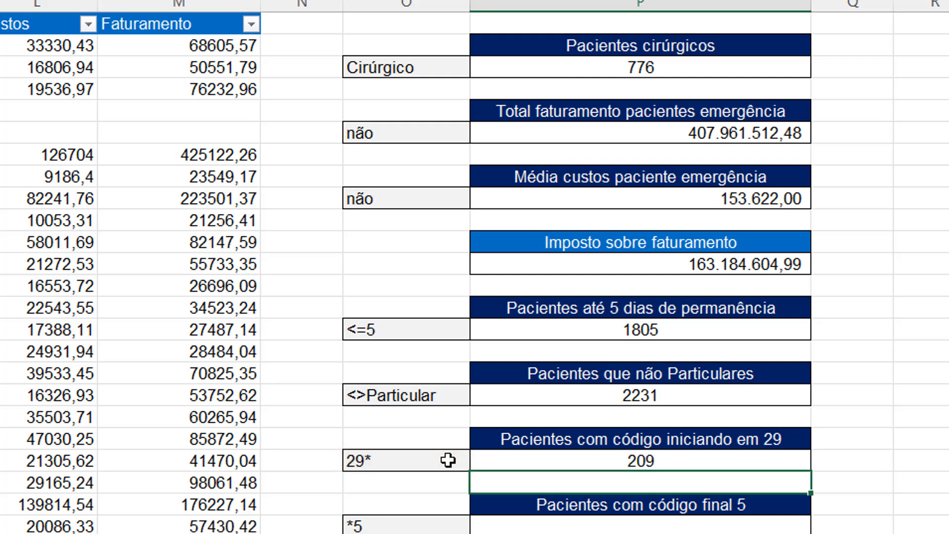
key(Up)
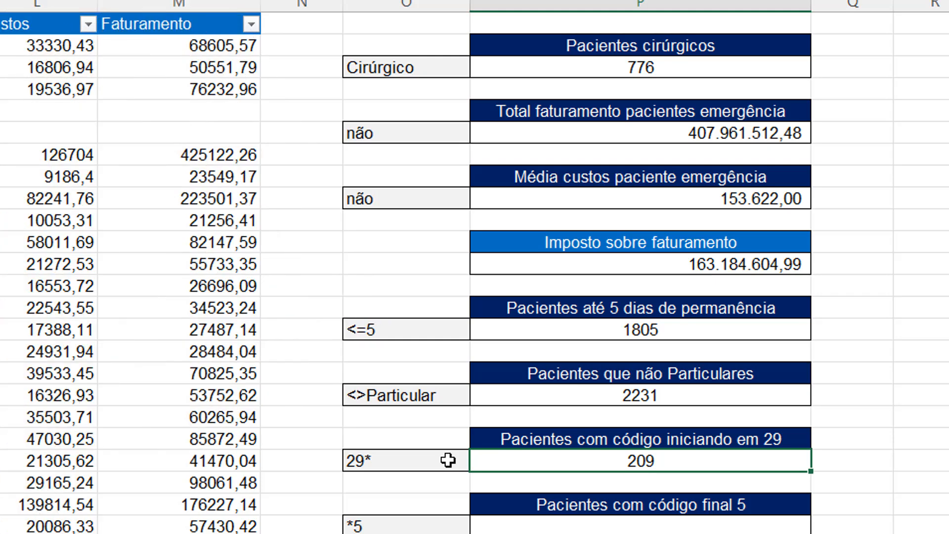
Enter =CONT.SE(A:A;O24) in P24 to count the patients whose code ends in 5.
key(Down)
key(Down)
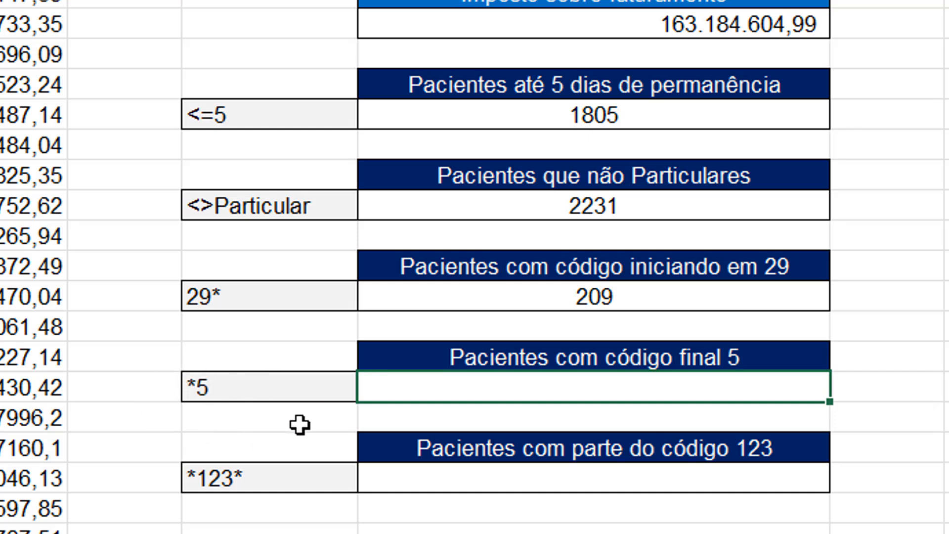
text(=)
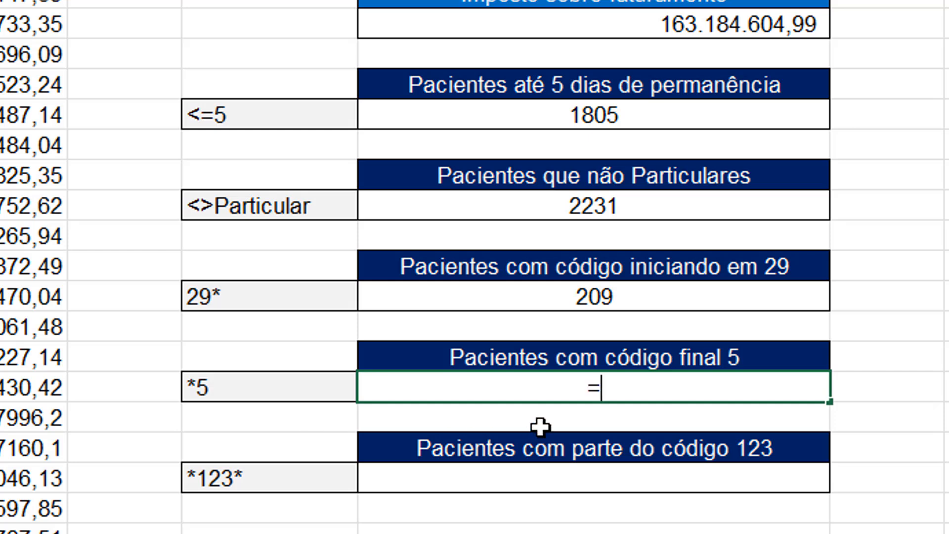
text(CONT.SE()
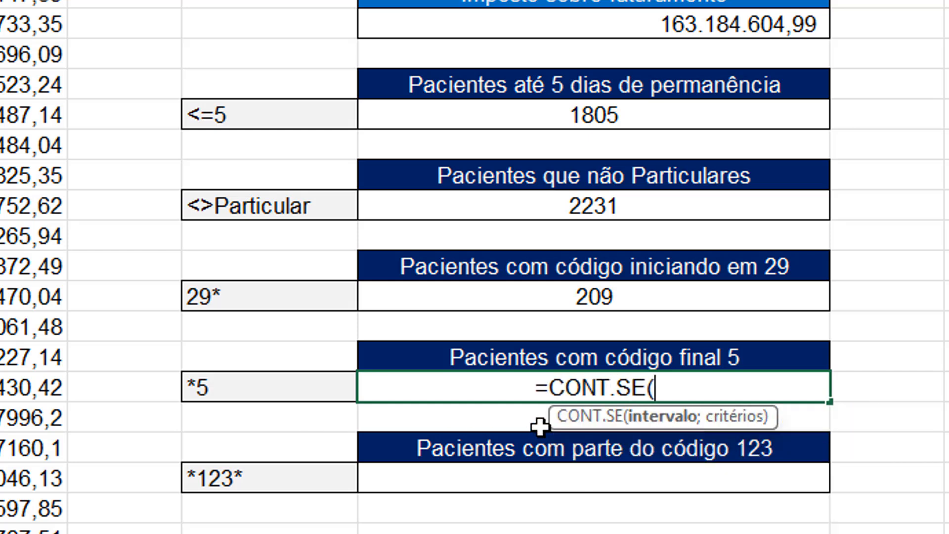
text(A:A;)
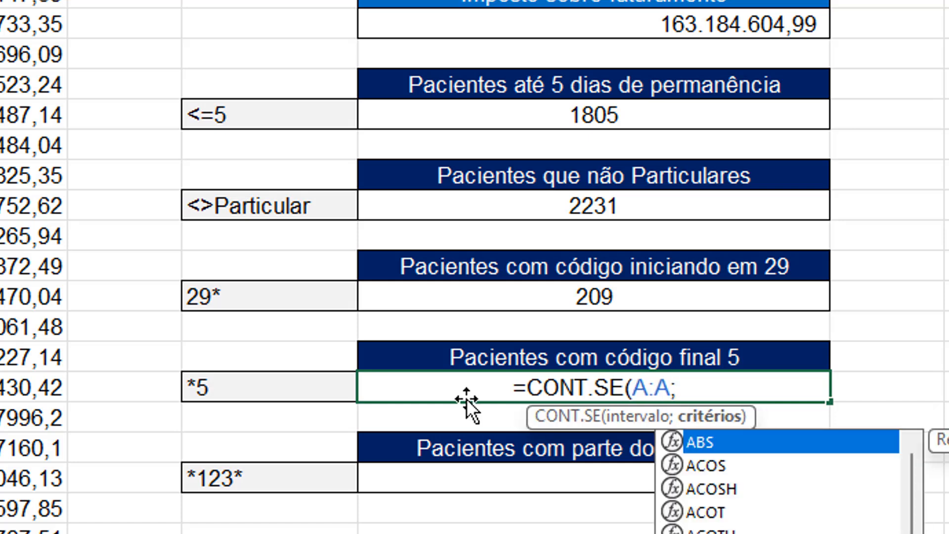
click(307, 394)
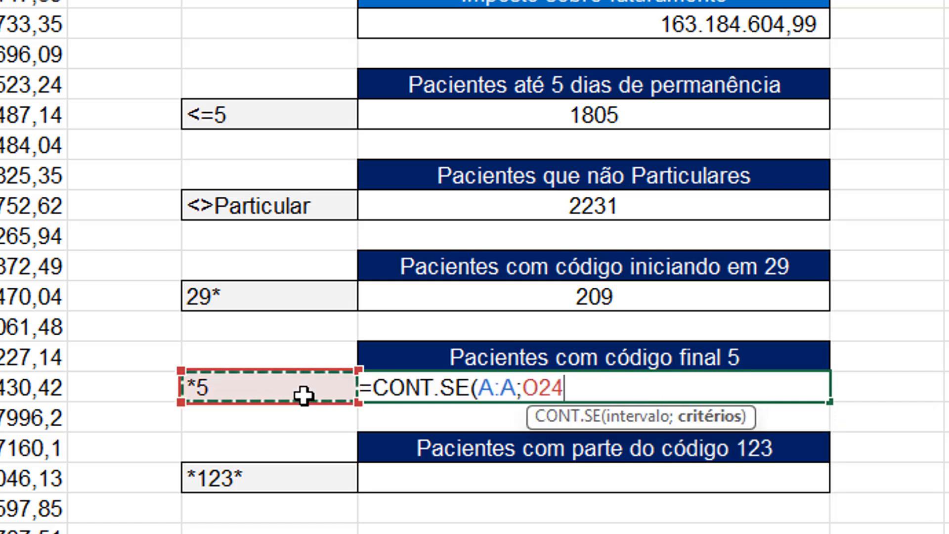
text())
key(Return)
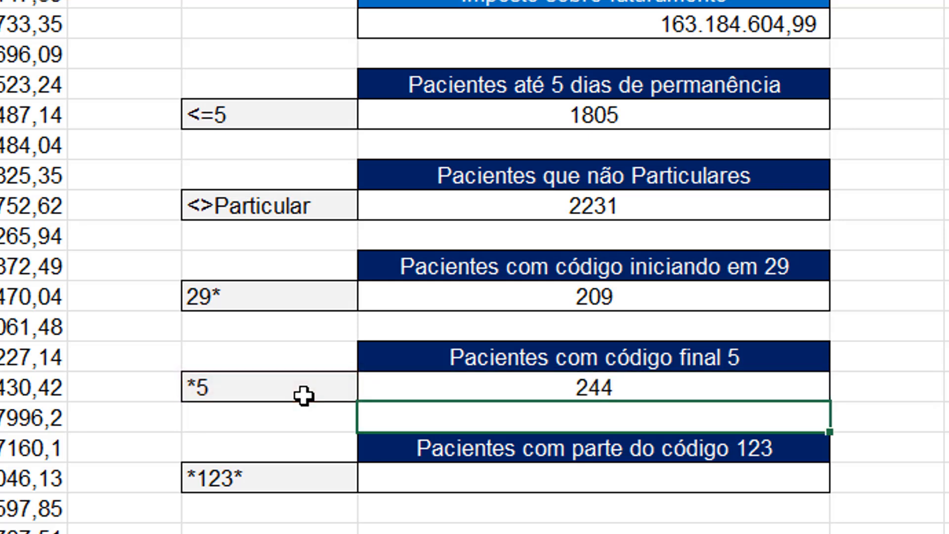
Enter =CONT.SE(A:A;"*"&O27&"*") in P27 to count the patients whose code contains the text in O27.
key(Down)
key(Down)
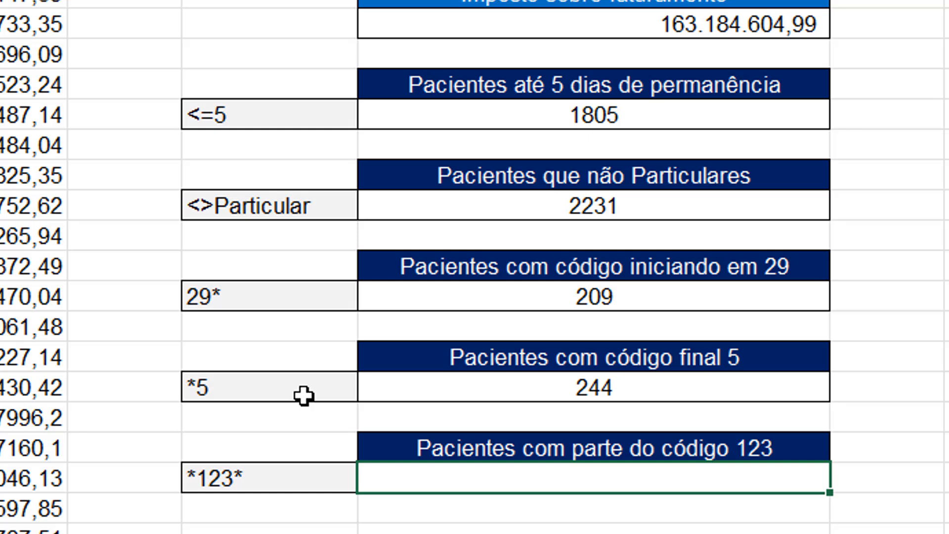
text(=CONT.SE()
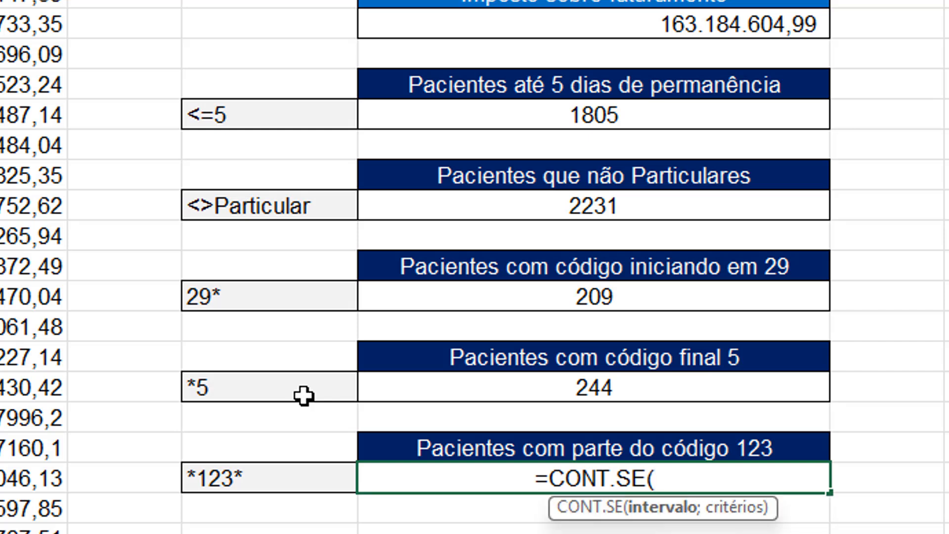
text(A:A)
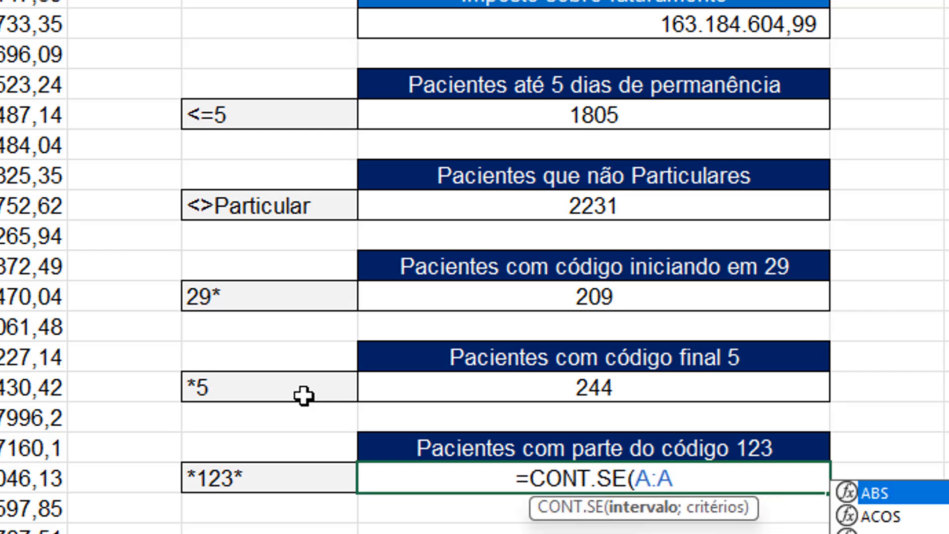
text(;)
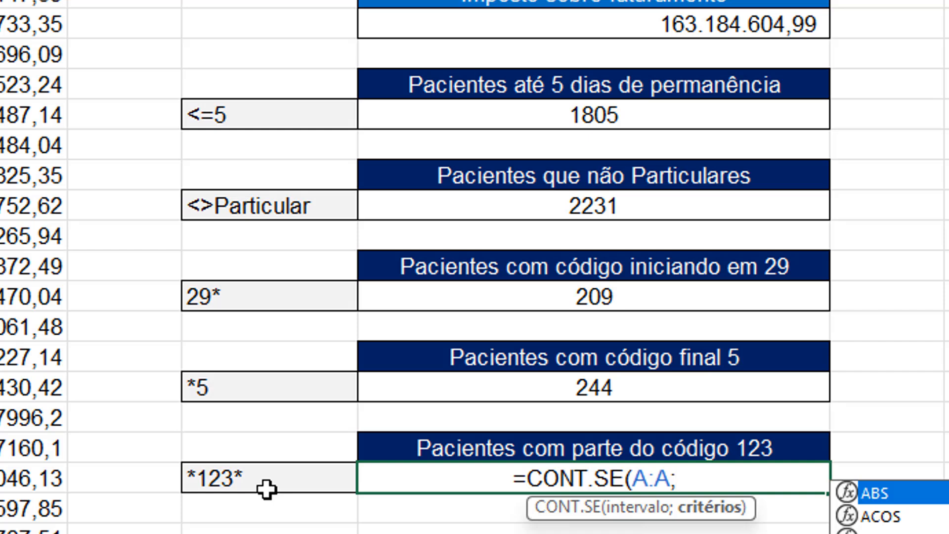
text("*")
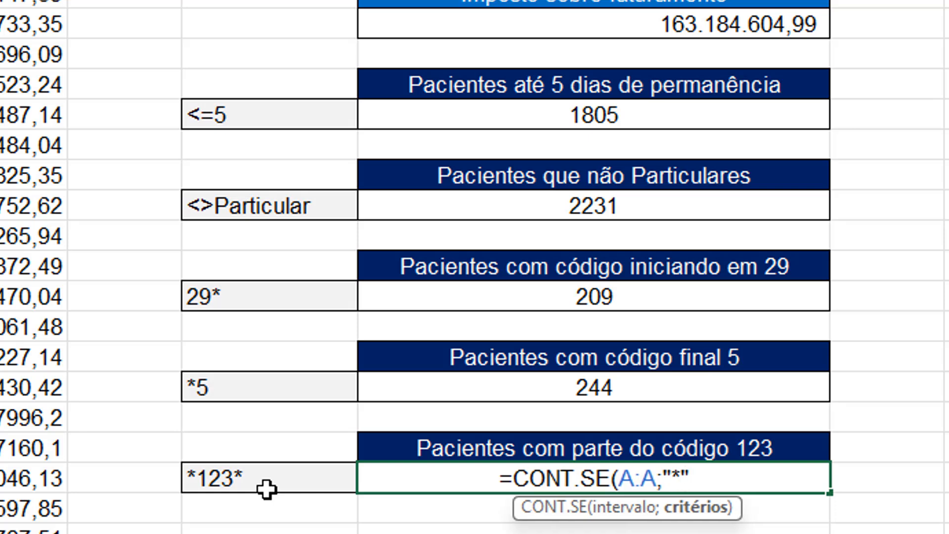
text(&)
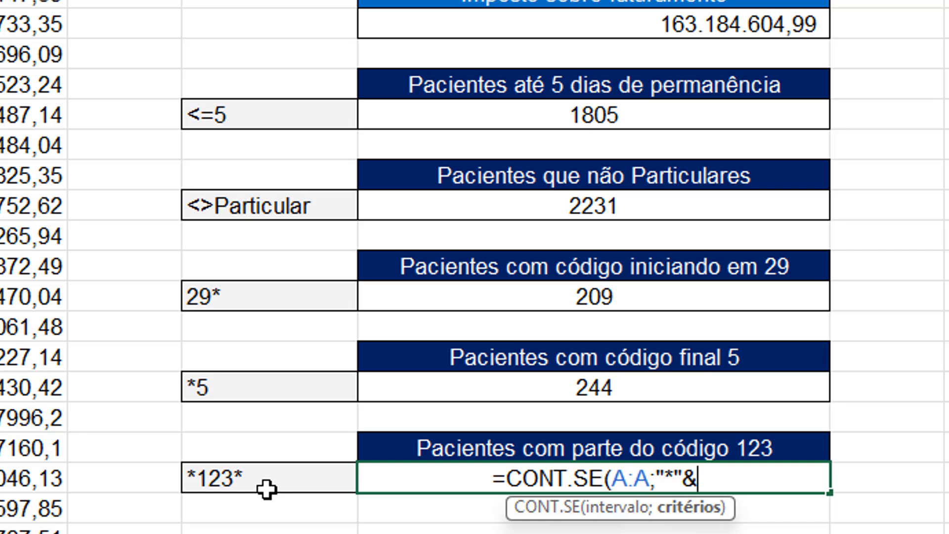
click(267, 488)
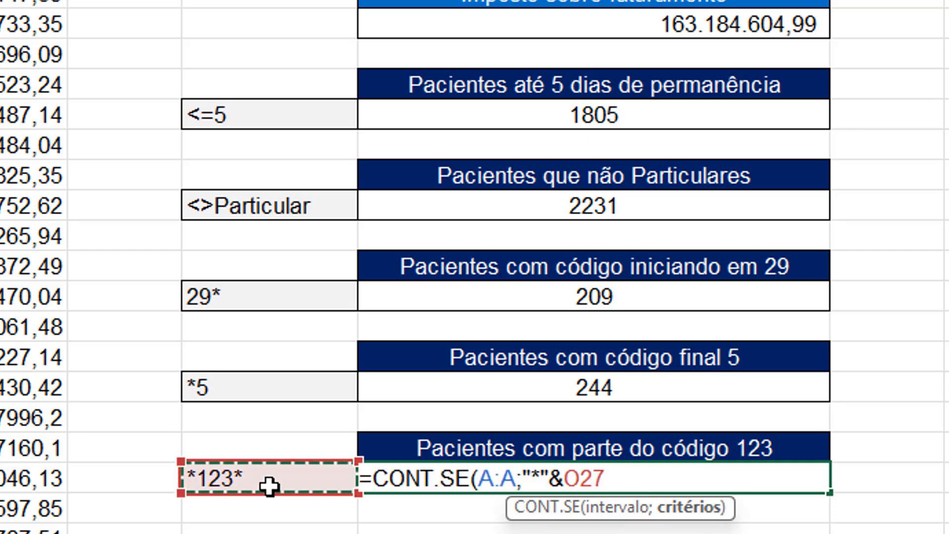
text(&)
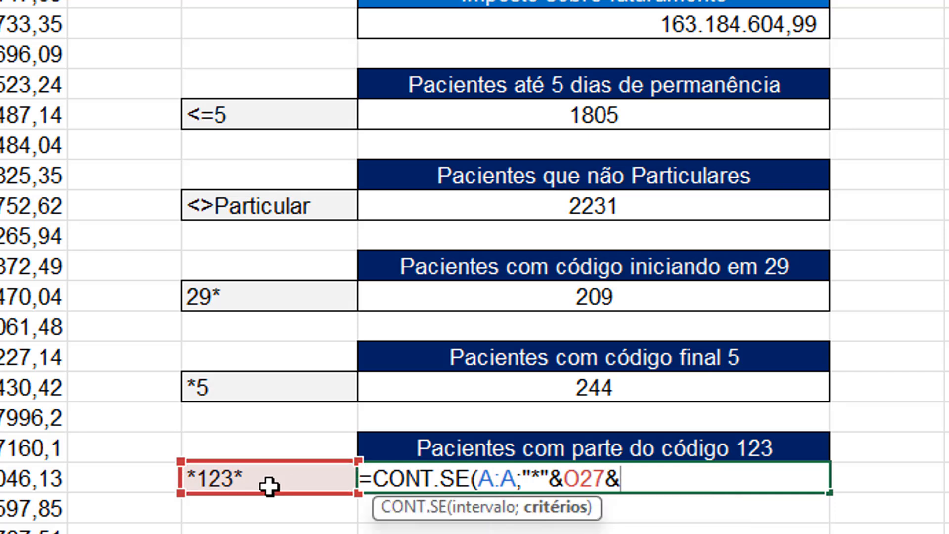
text("*")
text())
key(Return)
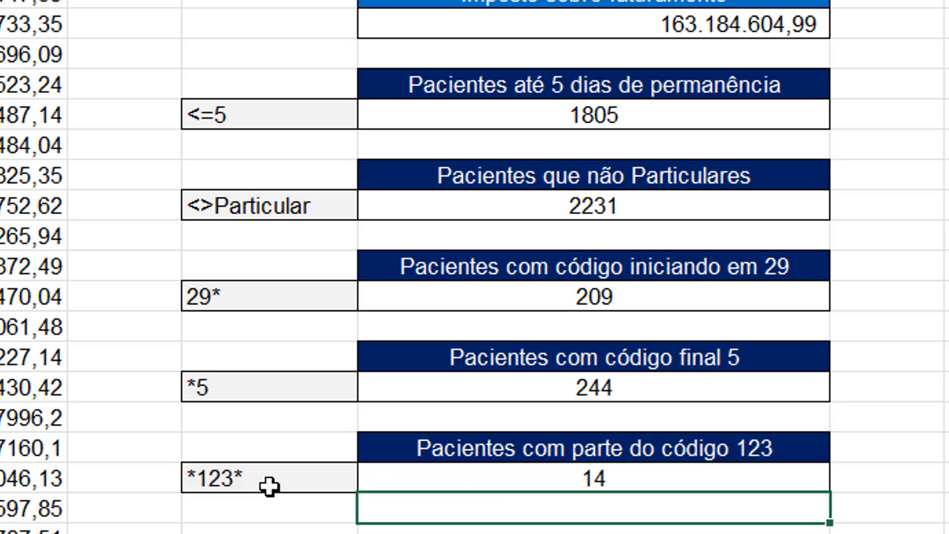
Replace the criterion in O27 with 123, without asterisks, and check the count in P27.
key(Up)
click(270, 487)
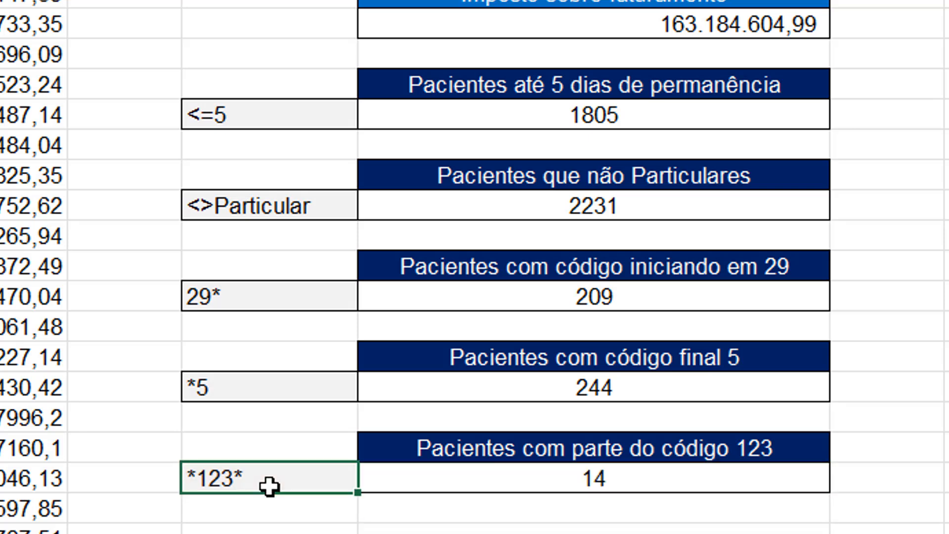
text(123)
key(Return)
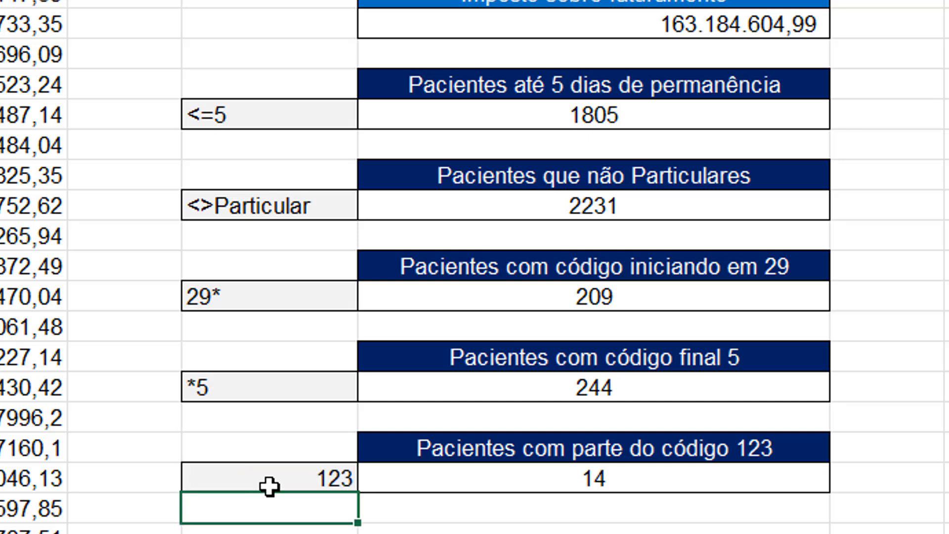
key(Up)
key(Right)
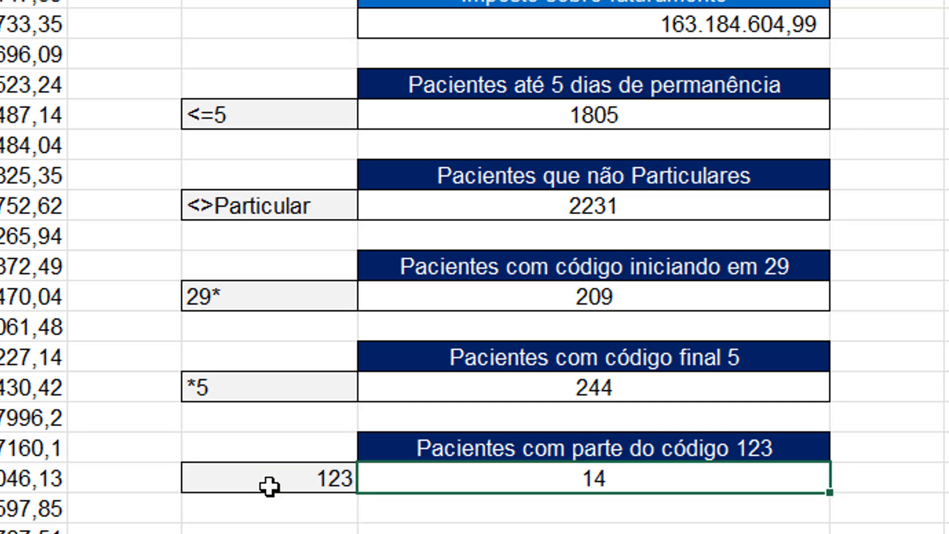
Change the criterion in O27 to 12 to test the partial-code count.
key(Left)
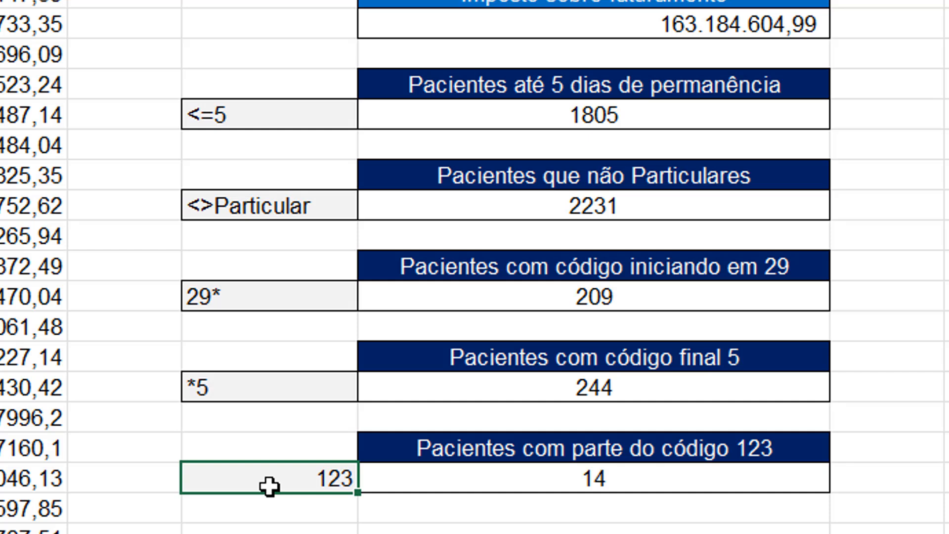
text(12)
key(Return)
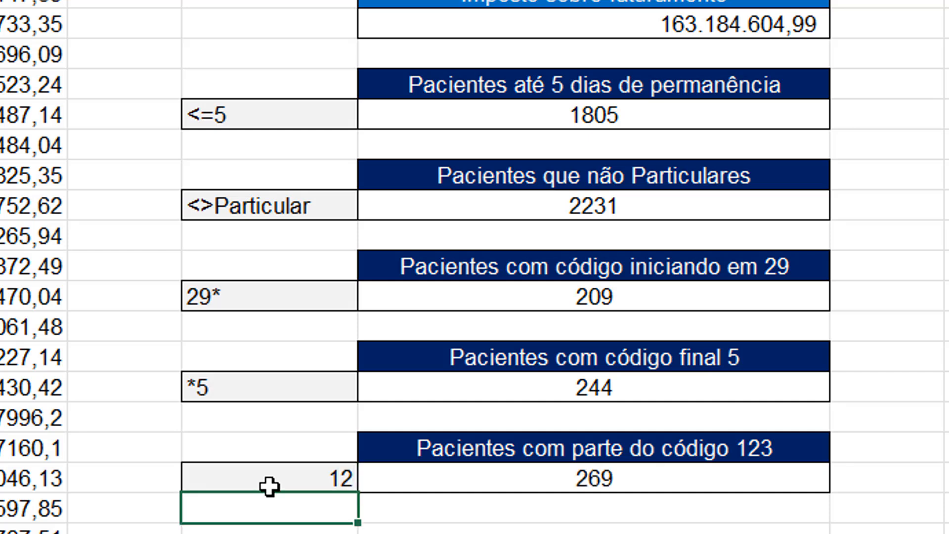
Set the partial-code criterion in O27 to 1234.
key(Up)
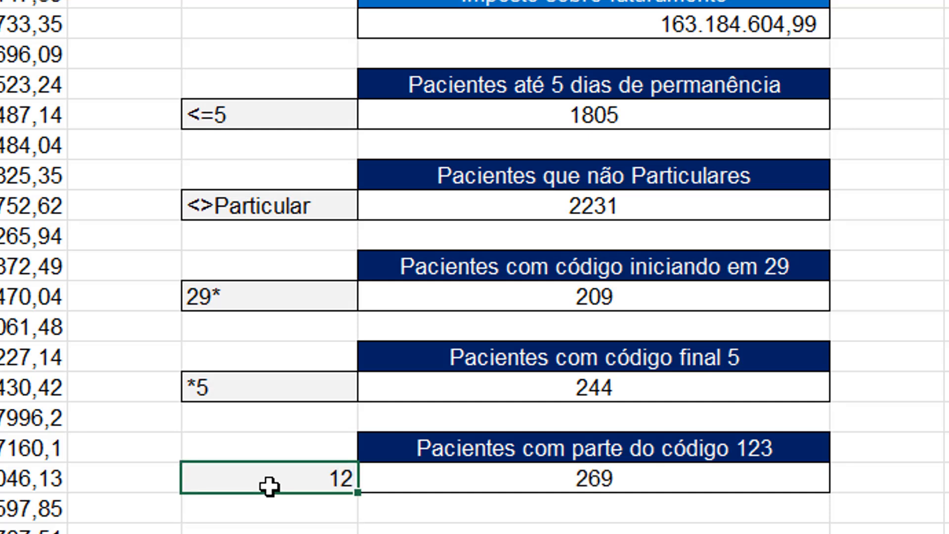
text(1234)
key(Return)
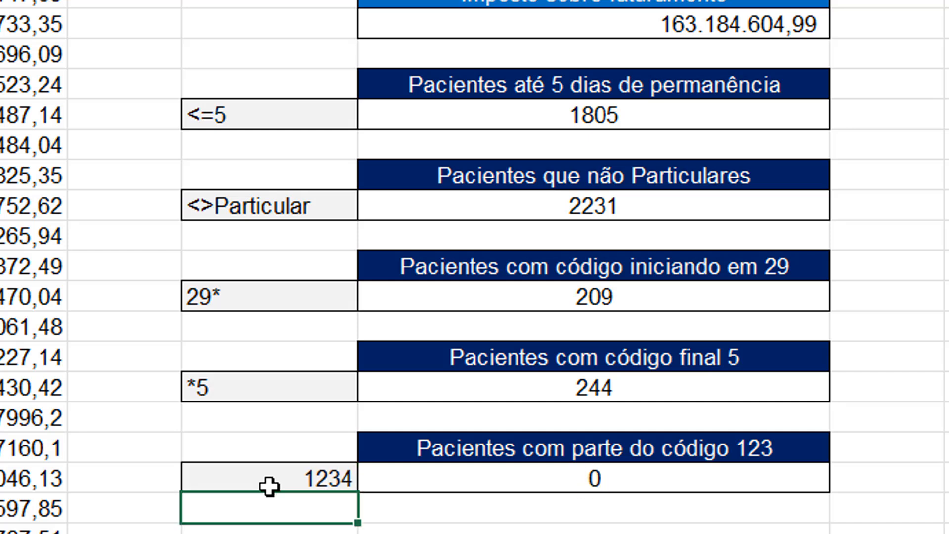